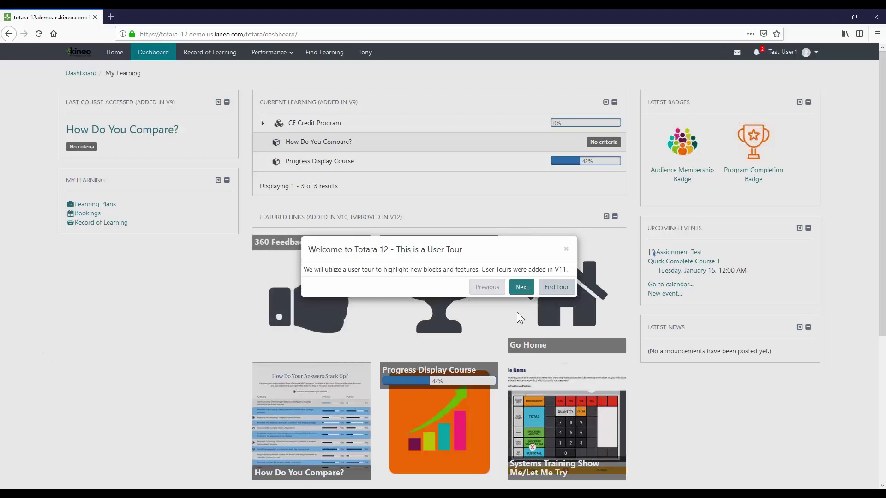
- Advance the welcome tour to the Main Menu Navigation Bar step
left_click(521, 287)
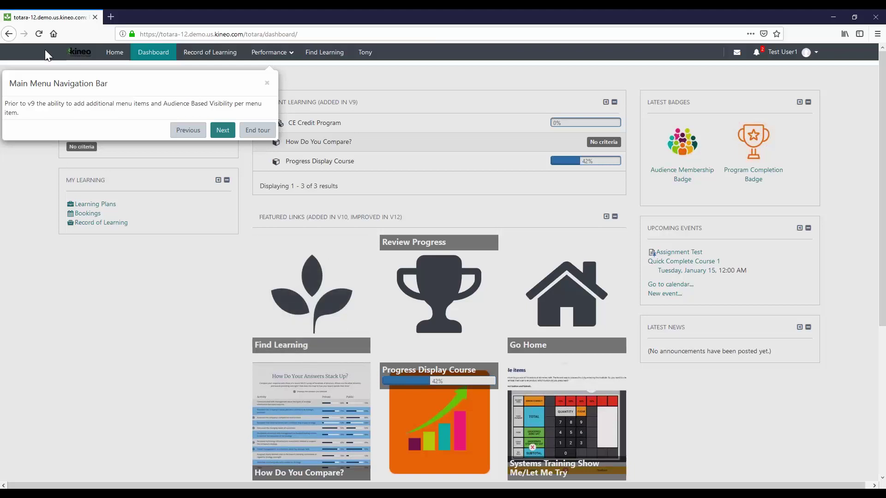
- Step the tour through Last Course Accessed to the Current Learning Block step
left_click(222, 131)
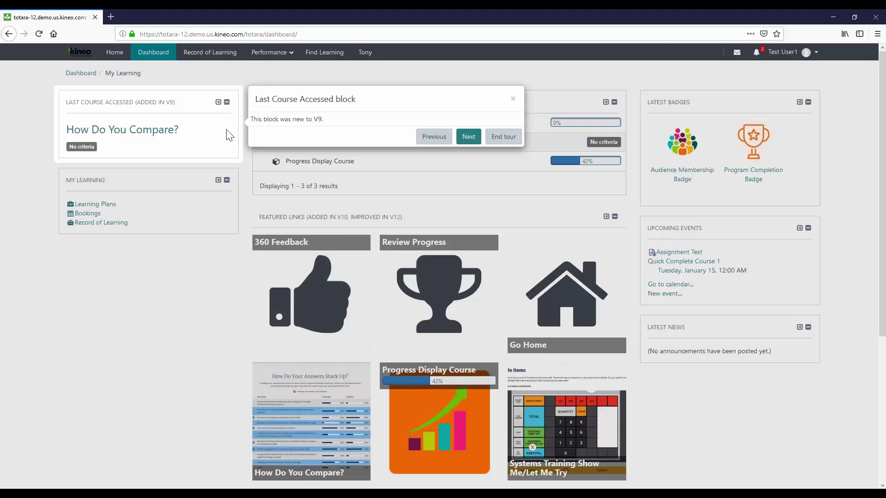
left_click(468, 137)
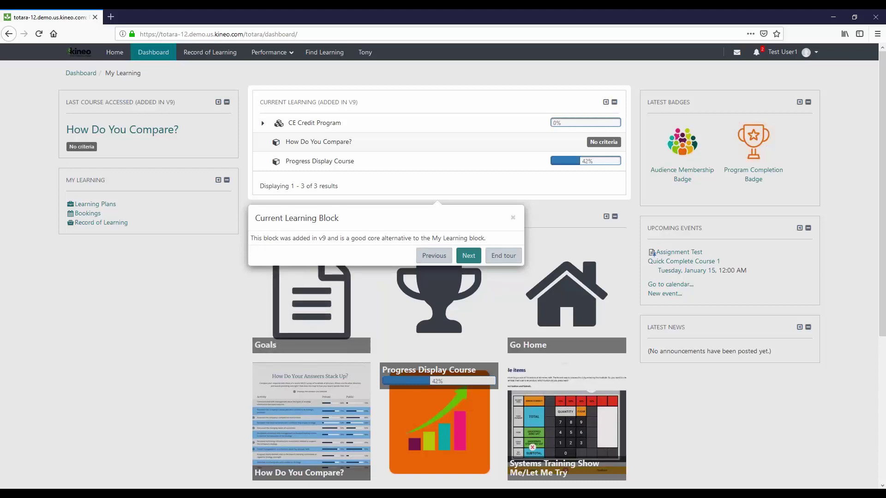
- Advance the tour to the 'Receive badges for new stuff!' Latest Badges step
left_click(475, 255)
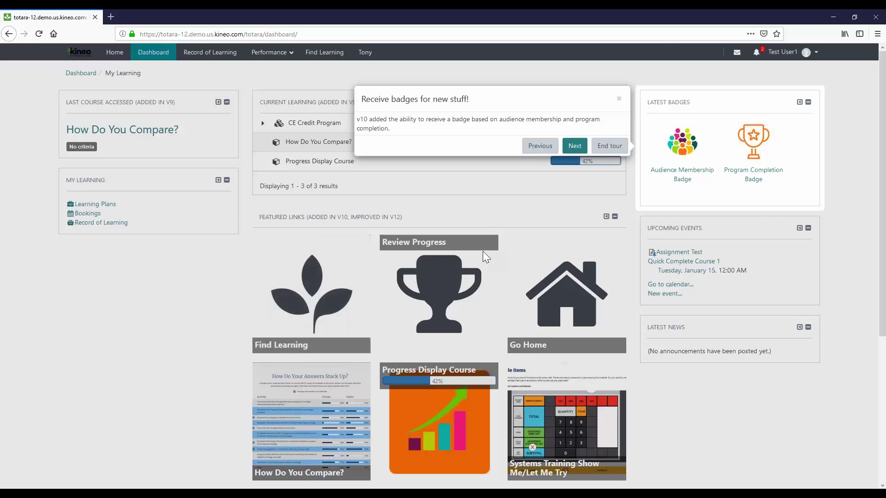
- Move the tour on to the Featured Links Block step
left_click(575, 146)
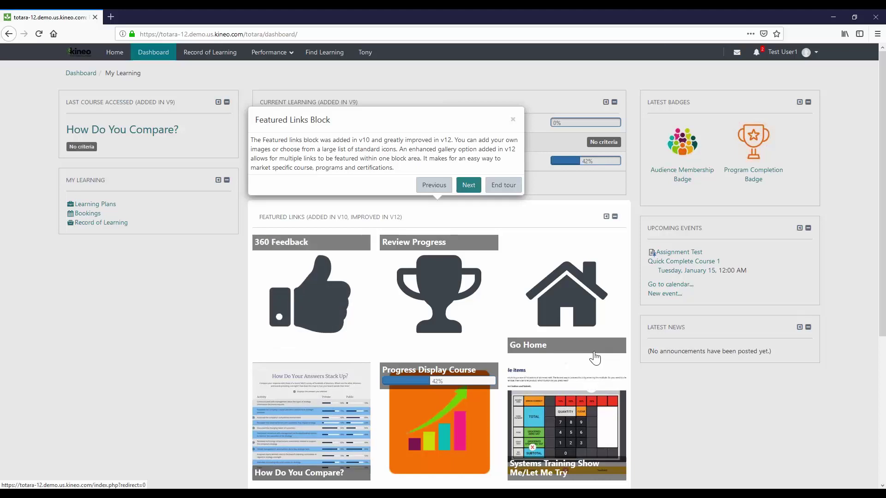
- Advance the tour to the Enhanced Gallery Display step showing the rotating 360 Feedback tile
left_click(469, 186)
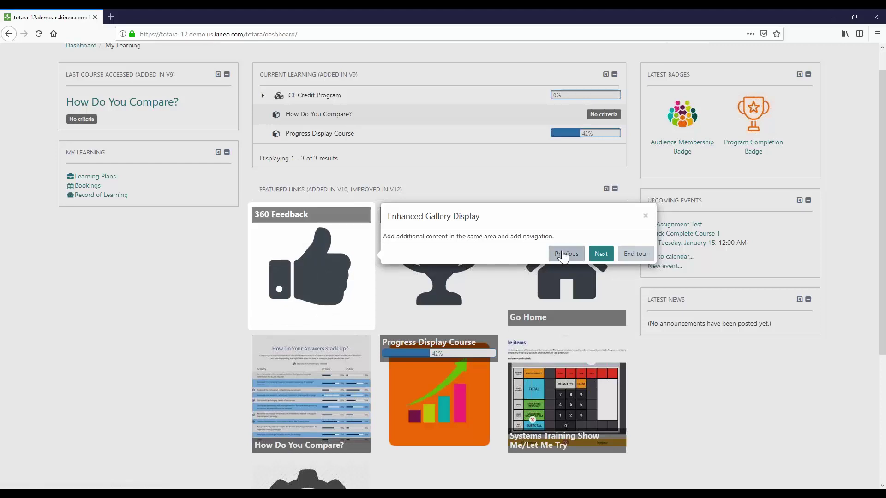
- Continue the tour past Course Progress Display to the Quick Add Block Workflow step
left_click(601, 254)
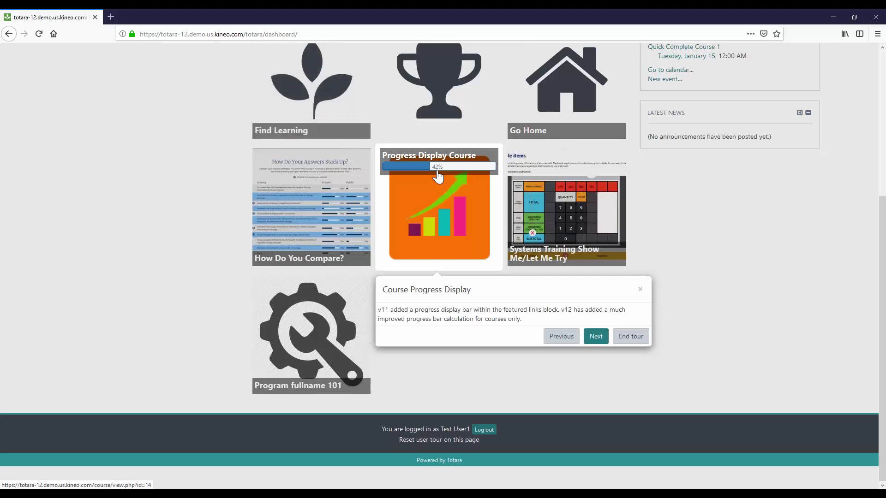
left_click(593, 337)
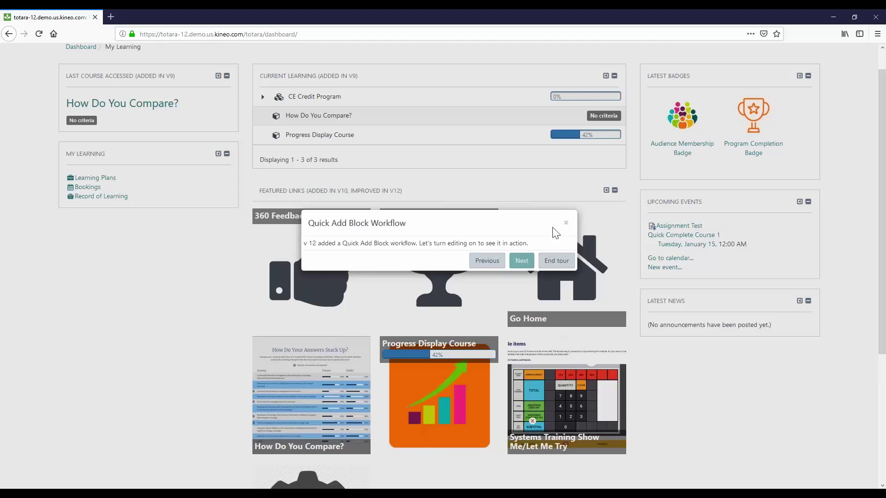
left_click(566, 223)
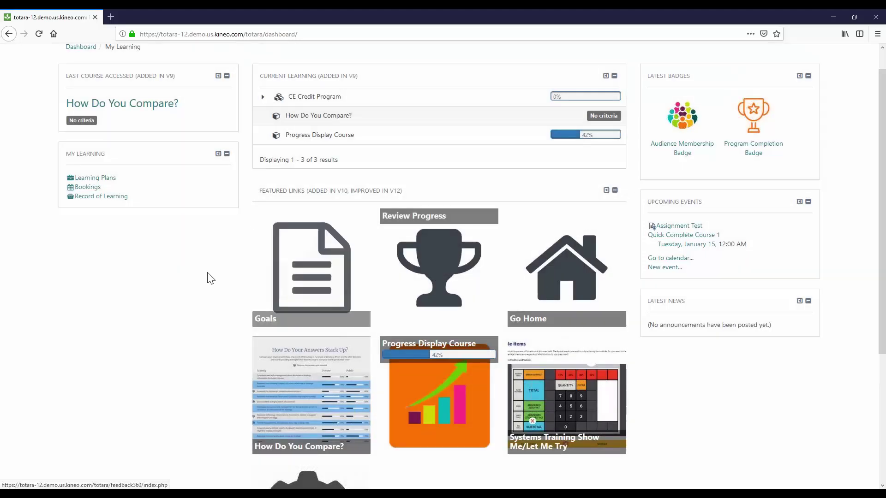
left_click_drag(180, 108, 59, 113)
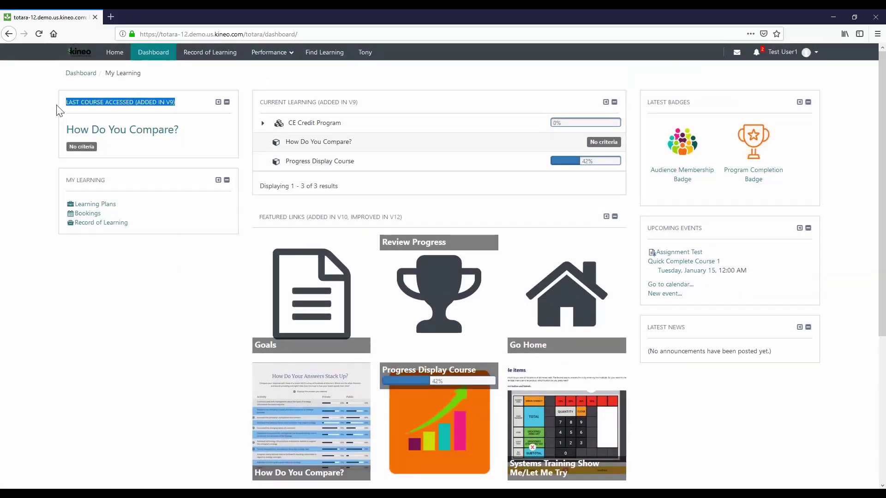
left_click(135, 102)
left_click_drag(135, 101, 176, 102)
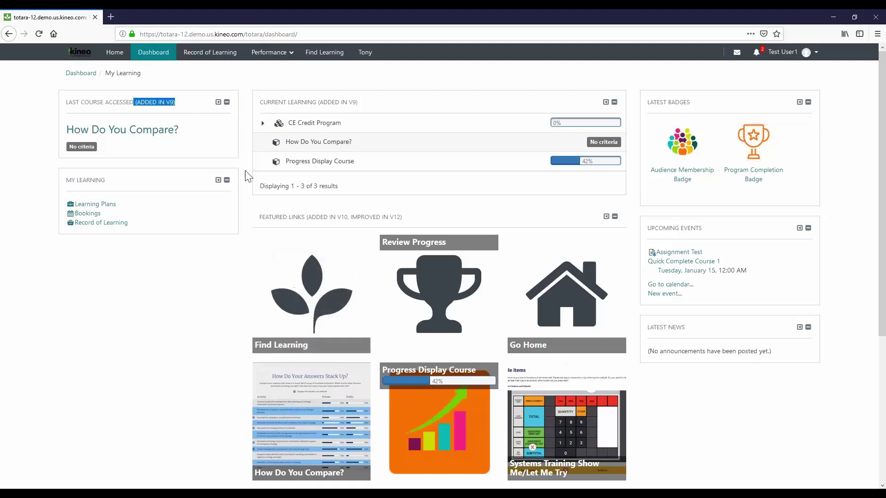
left_click_drag(318, 101, 359, 102)
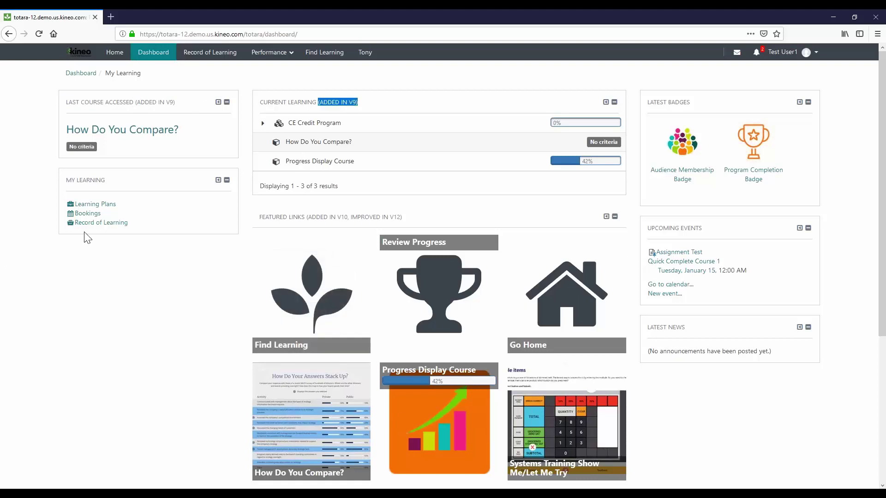
left_click_drag(312, 217, 415, 217)
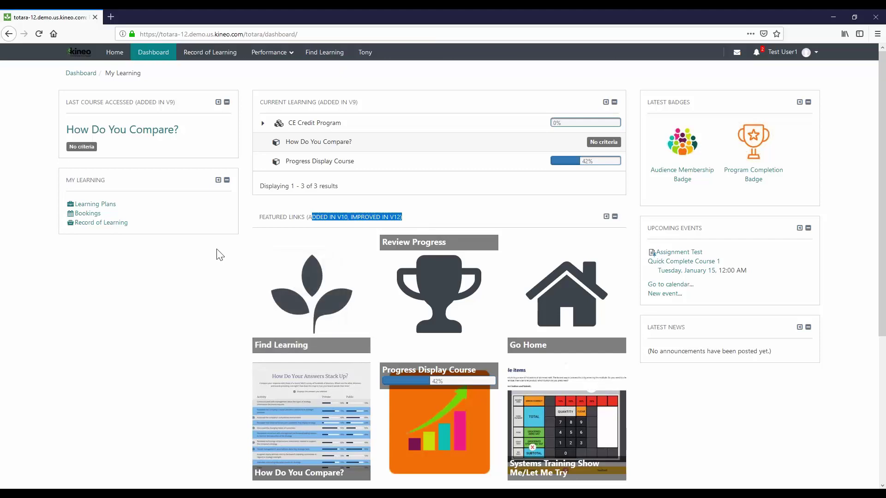
left_click_drag(282, 217, 279, 217)
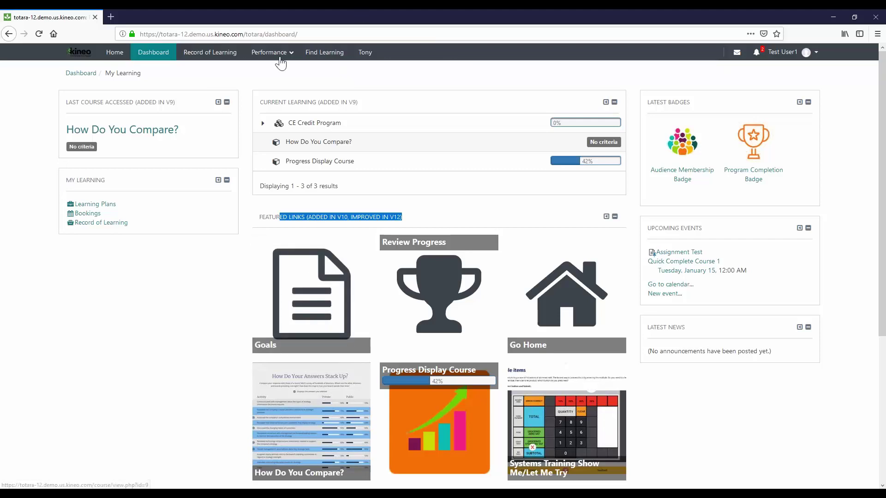
- As admin, open the My Learning dashboard layout with block editing on and the admin menu showing
key("alt+Tab")
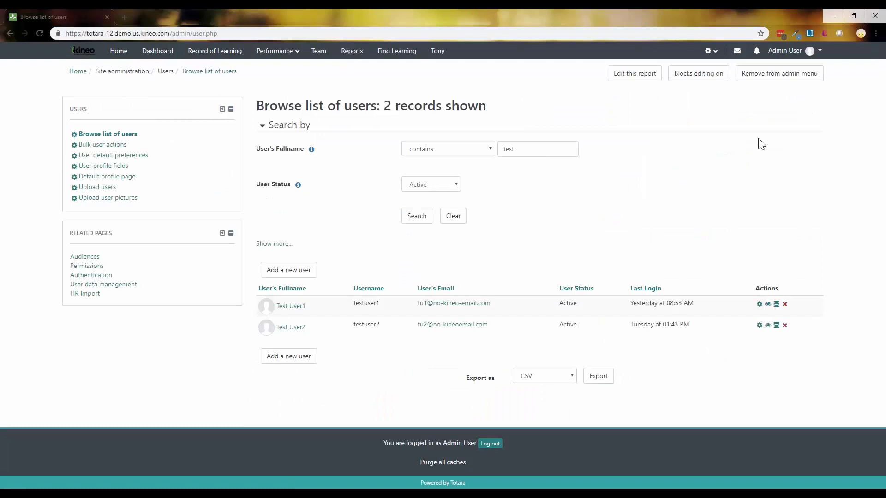
left_click(146, 54)
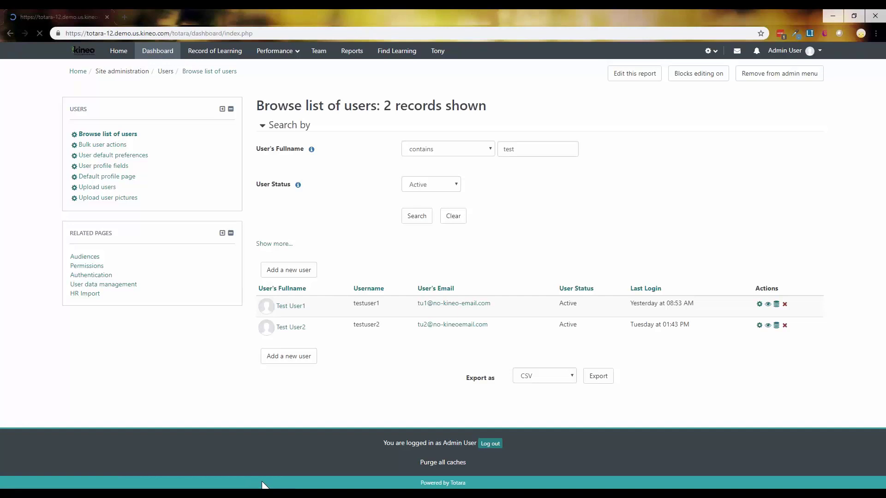
left_click(784, 78)
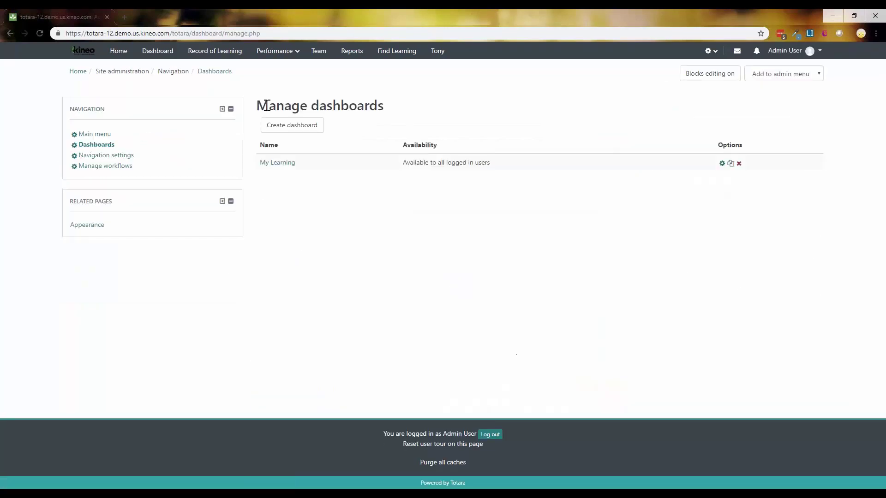
left_click(267, 163)
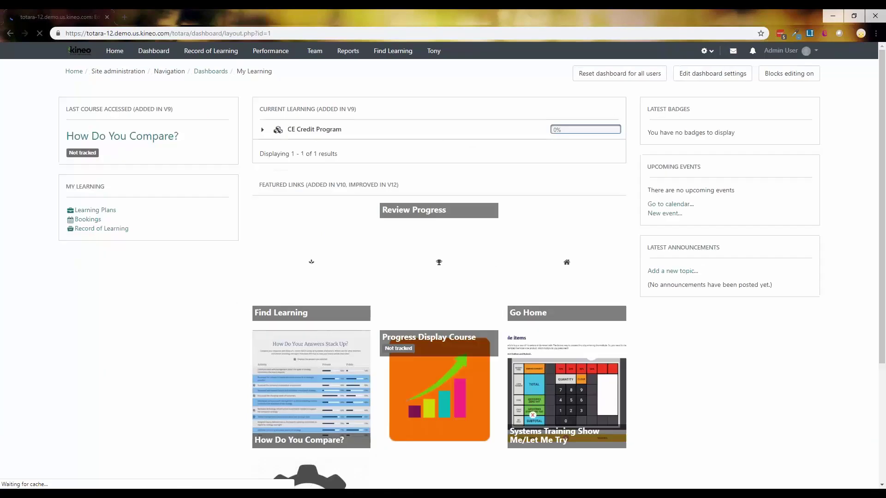
left_click(789, 74)
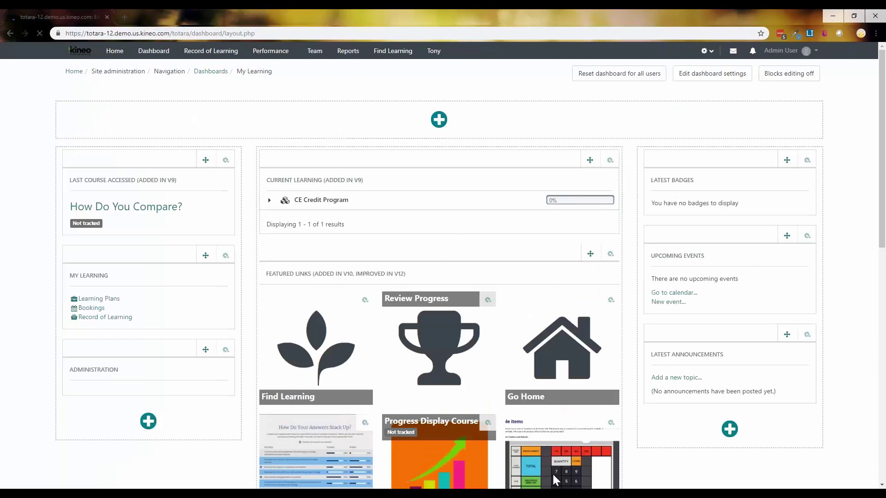
left_click(707, 51)
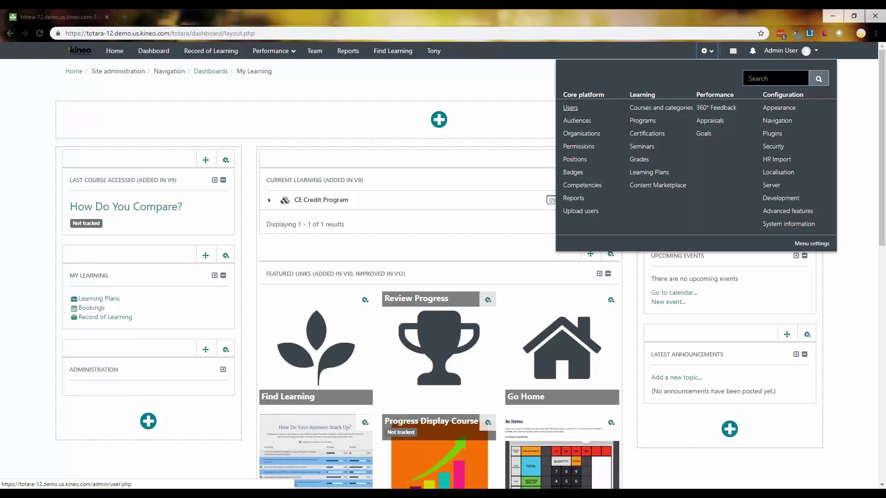
- Open Administration navigation settings, expand Core platform, and compare it with the admin quick-access menu
left_click(813, 245)
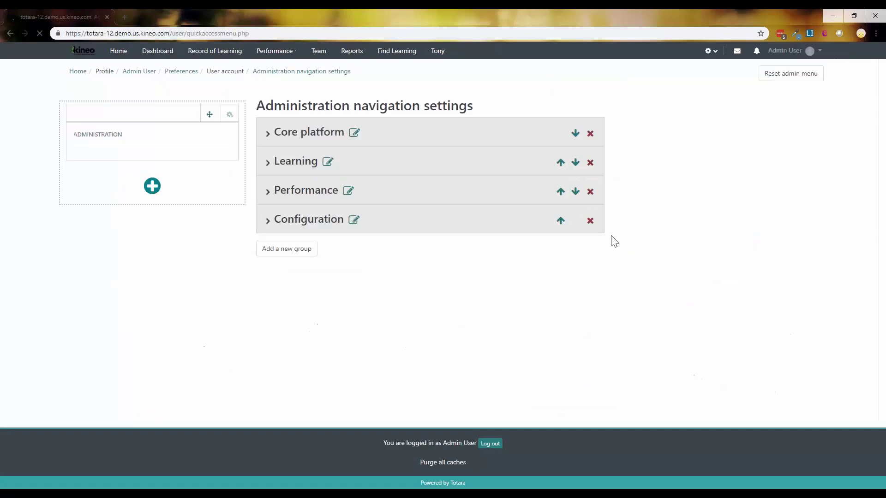
left_click(267, 135)
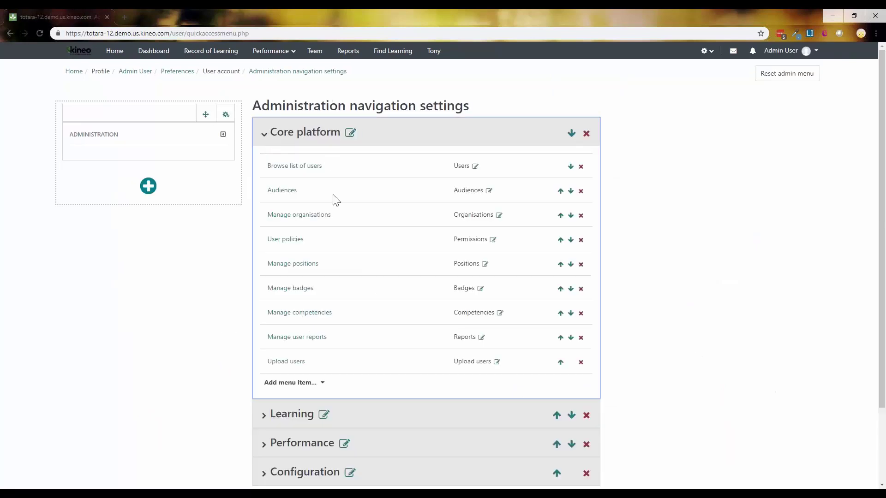
left_click(709, 56)
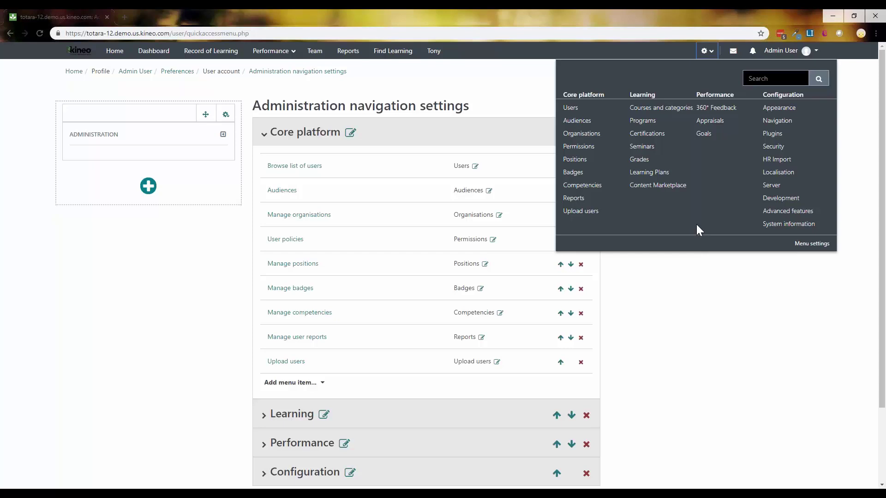
left_click(705, 385)
- In Core platform, add then remove Audiences, and move Upload users up one place
left_click(475, 167)
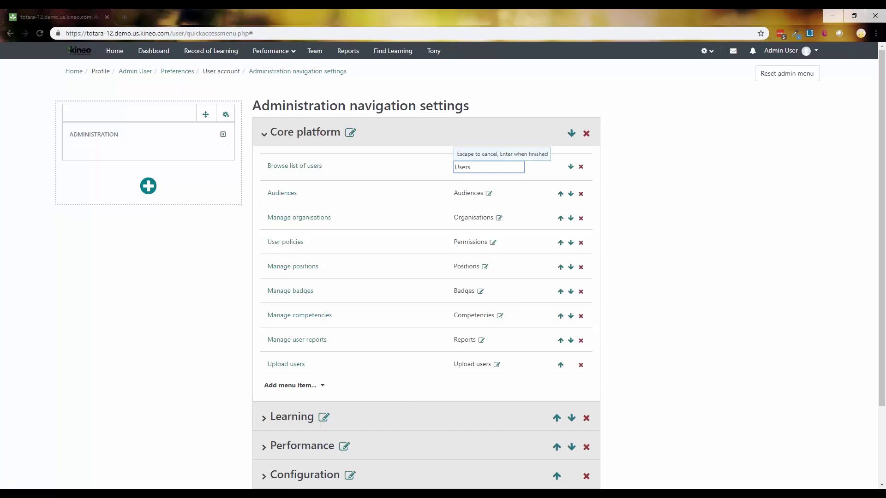
left_click(307, 385)
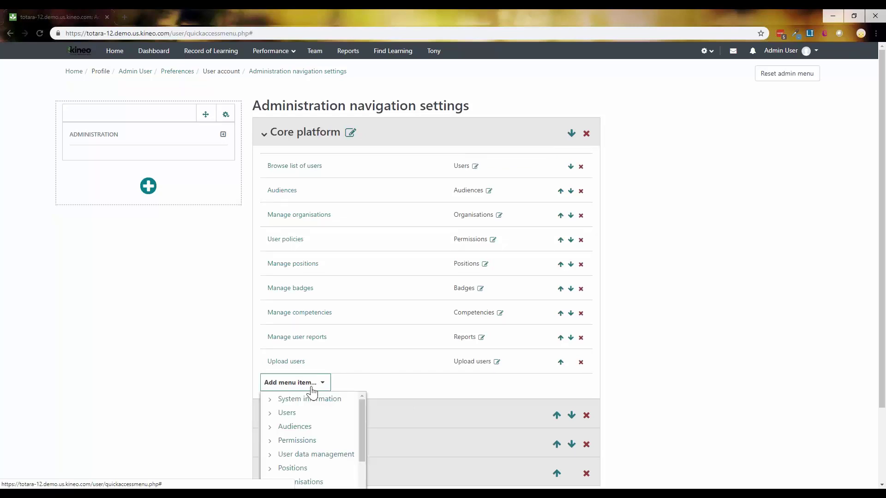
left_click(361, 412)
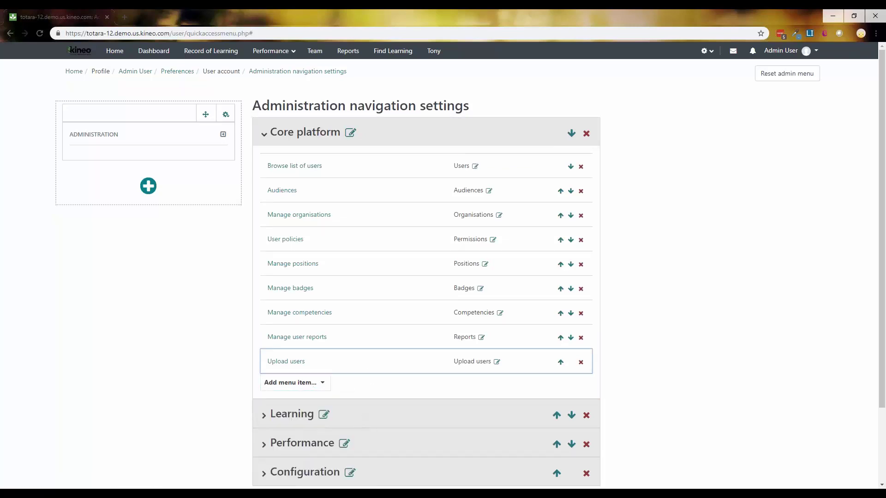
double_click(316, 390)
scroll(313, 391, "down", 1)
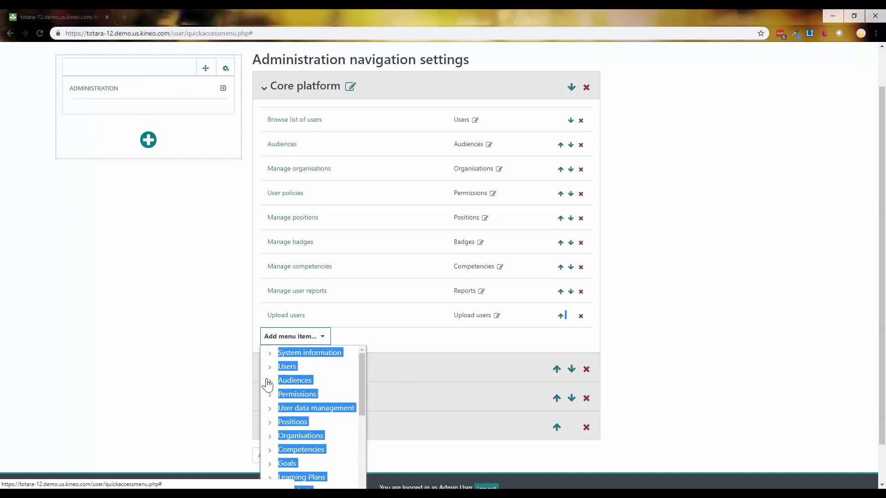
left_click(269, 382)
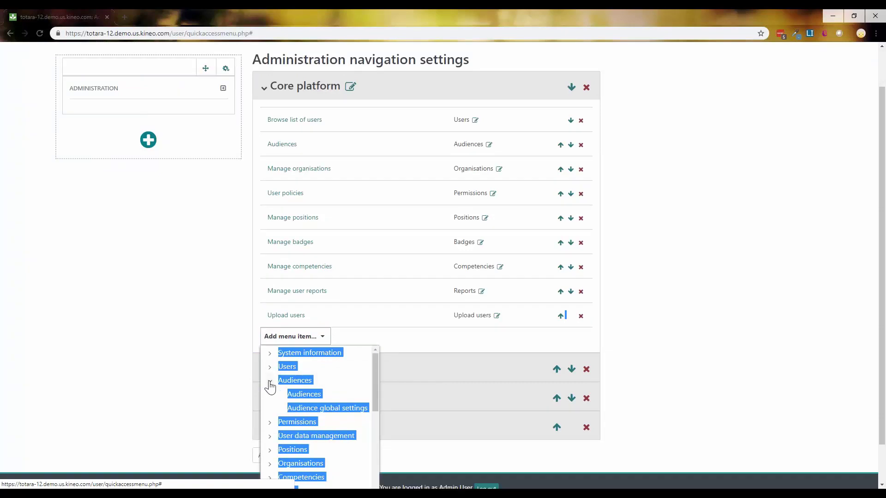
left_click(304, 395)
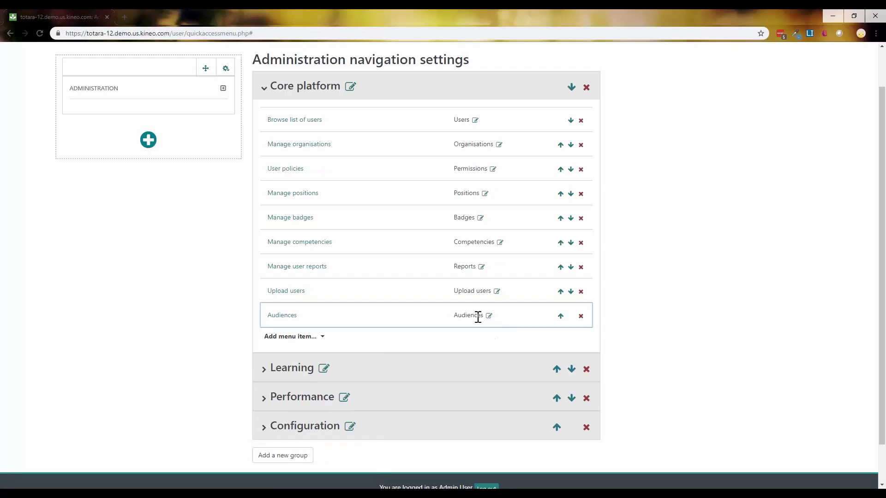
left_click(581, 316)
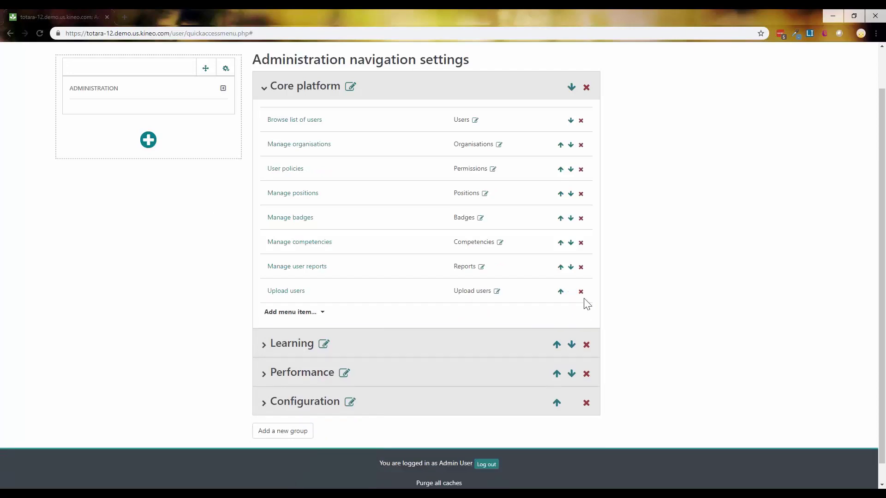
left_click(560, 292)
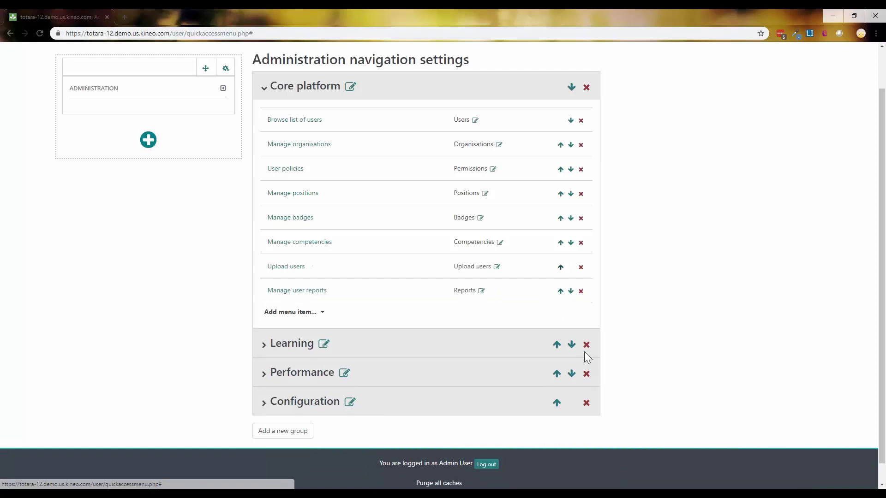
- Collapse the Learning and Core platform groups and check the changes in the admin menu
scroll(644, 354, "down", 1)
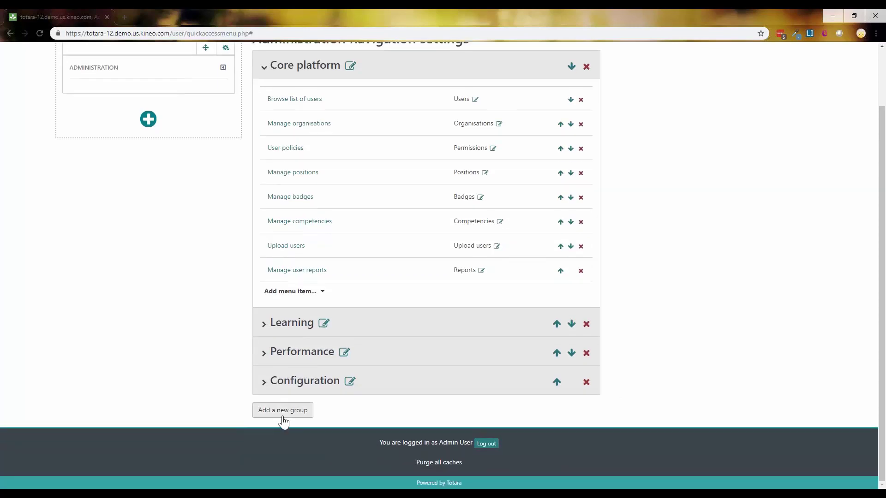
left_click(261, 324)
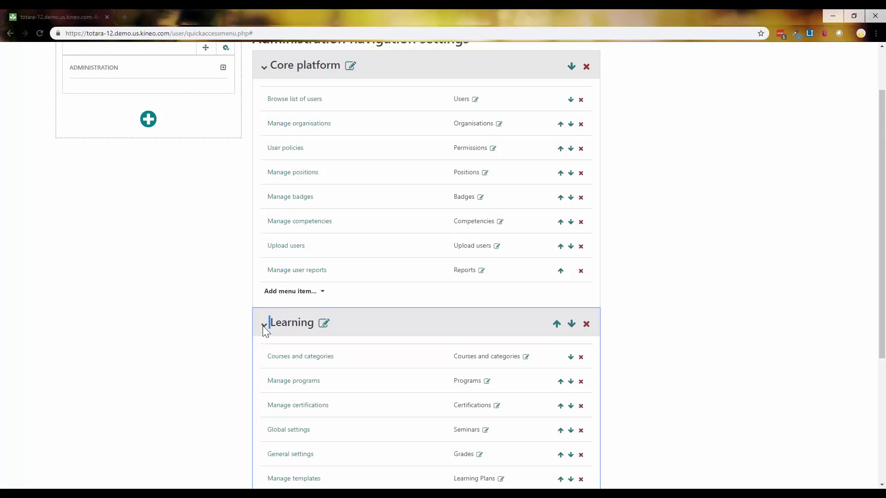
left_click(264, 327)
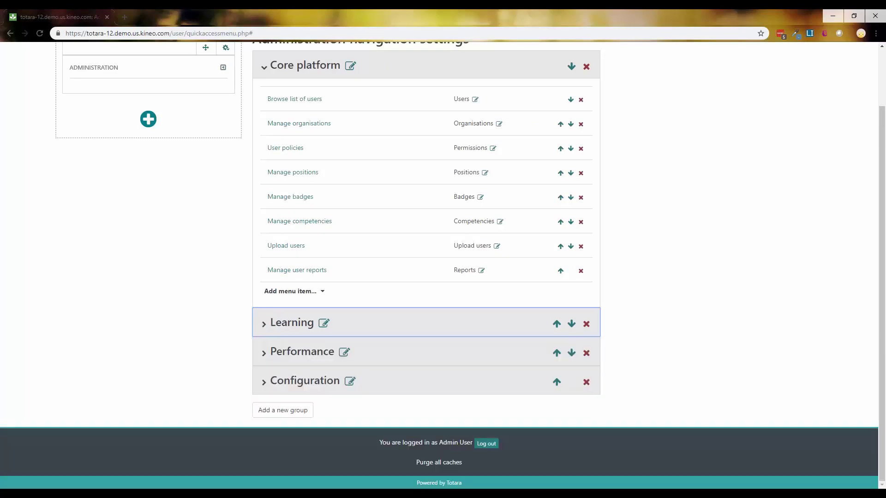
left_click(264, 68)
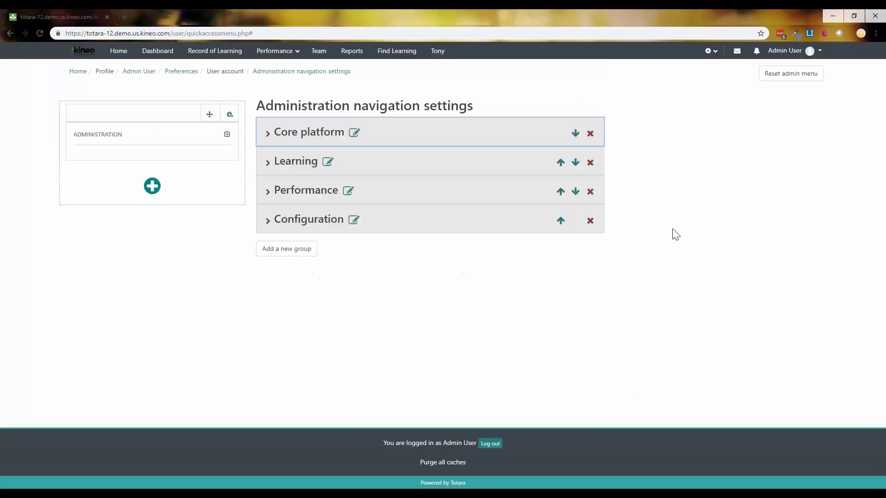
left_click(709, 50)
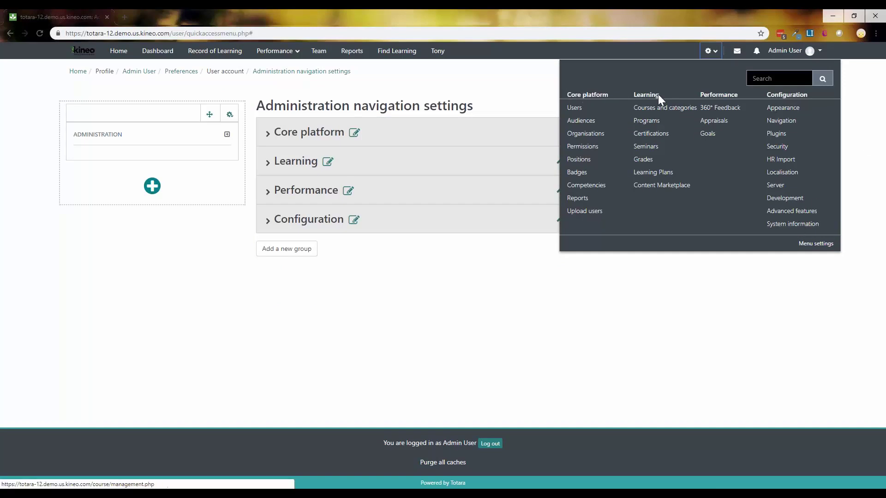
left_click(509, 320)
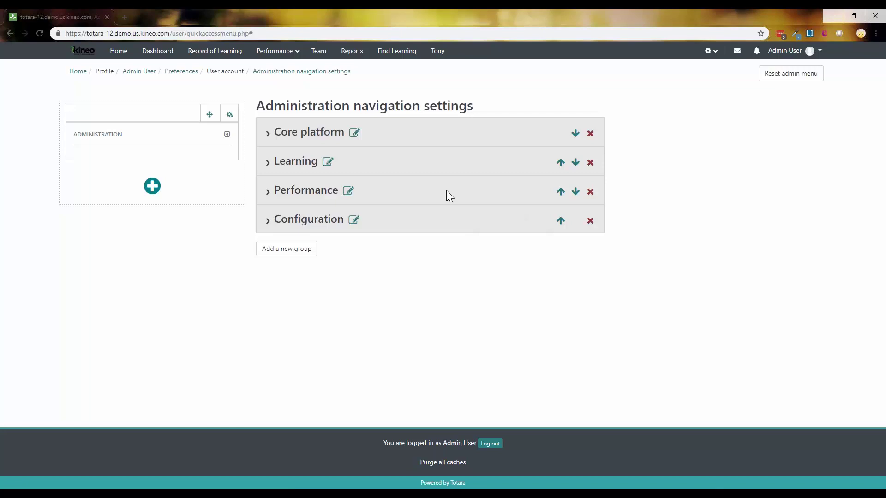
left_click(711, 52)
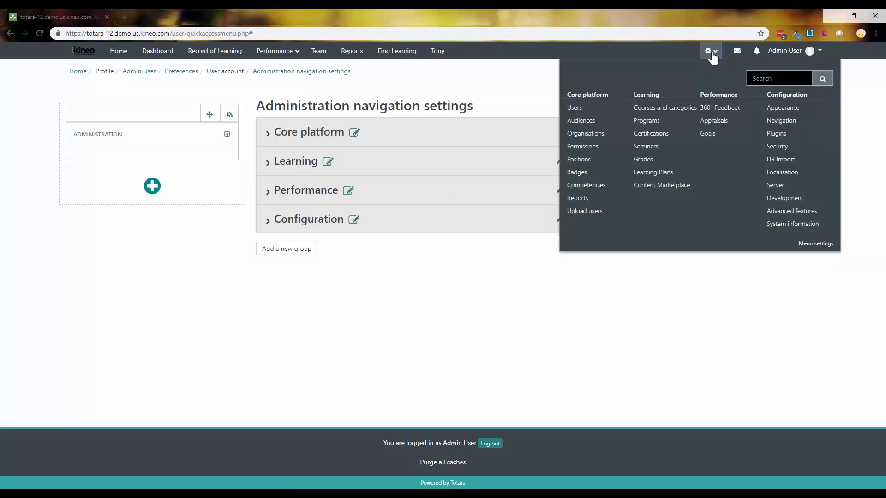
- Search the admin settings for 'us', review the results, then return to Administration navigation settings
left_click(770, 80)
type("user")
key("Return")
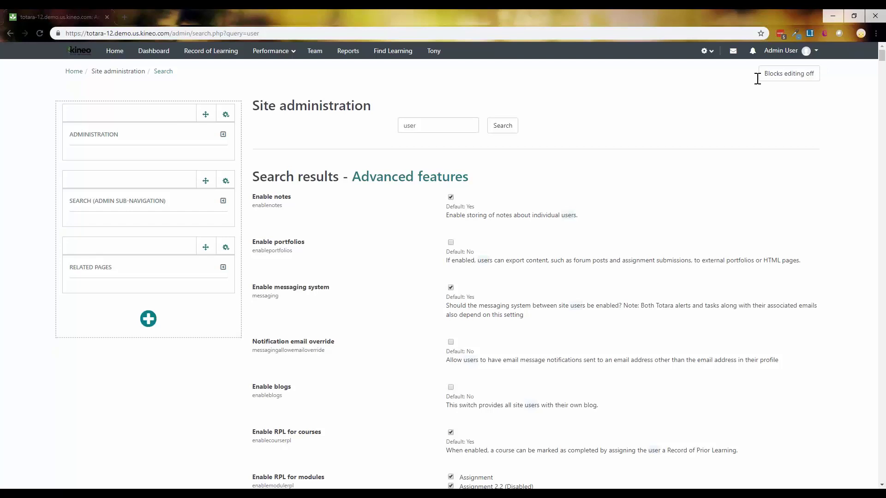
scroll(613, 263, "down", 10)
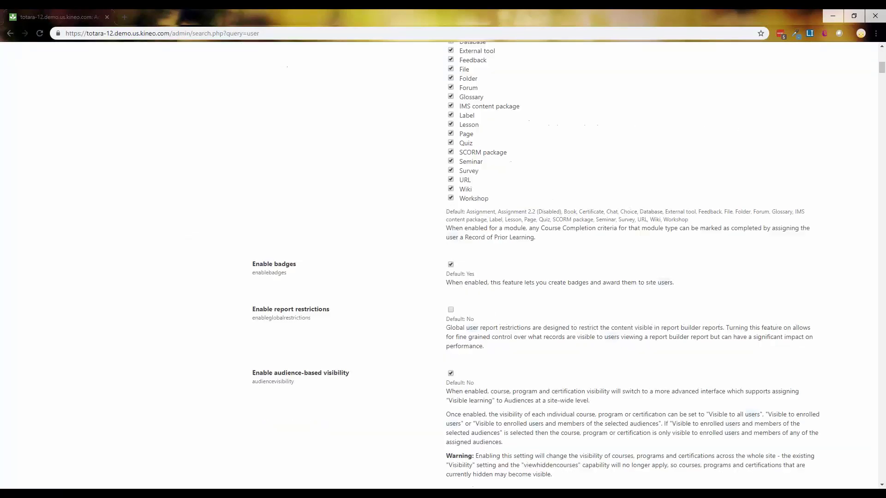
scroll(593, 339, "down", 14)
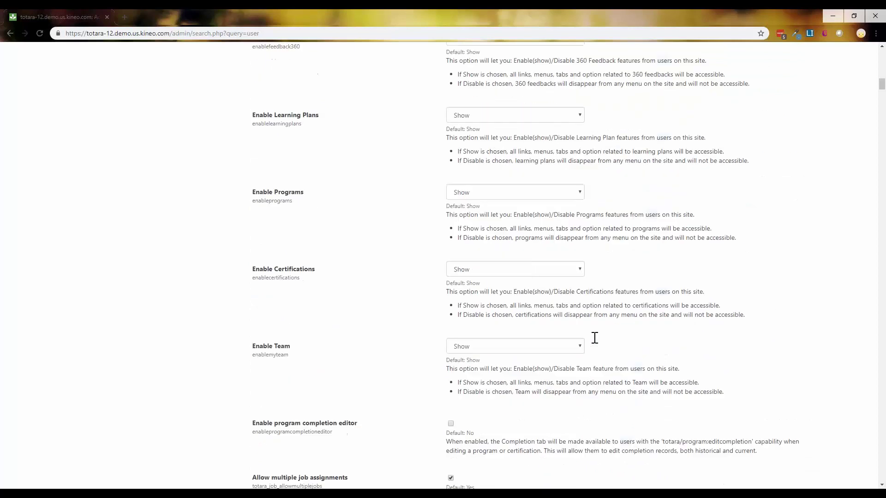
scroll(595, 338, "up", 20)
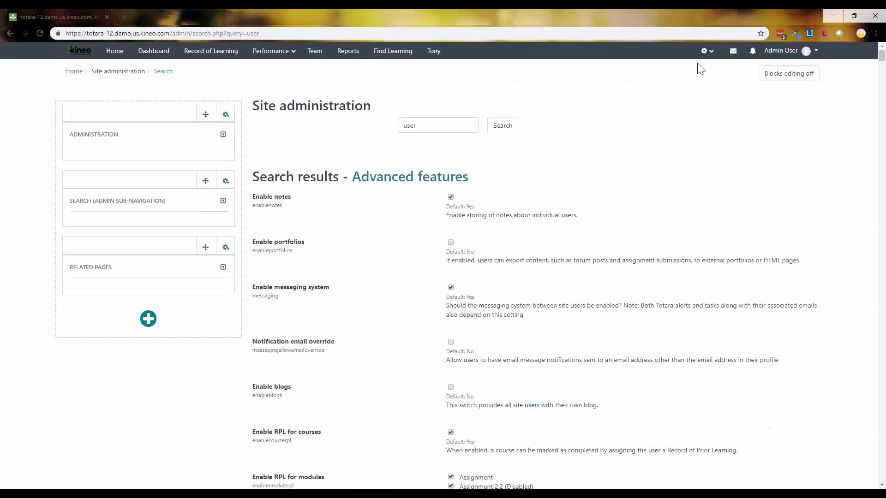
left_click(704, 51)
left_click(770, 79)
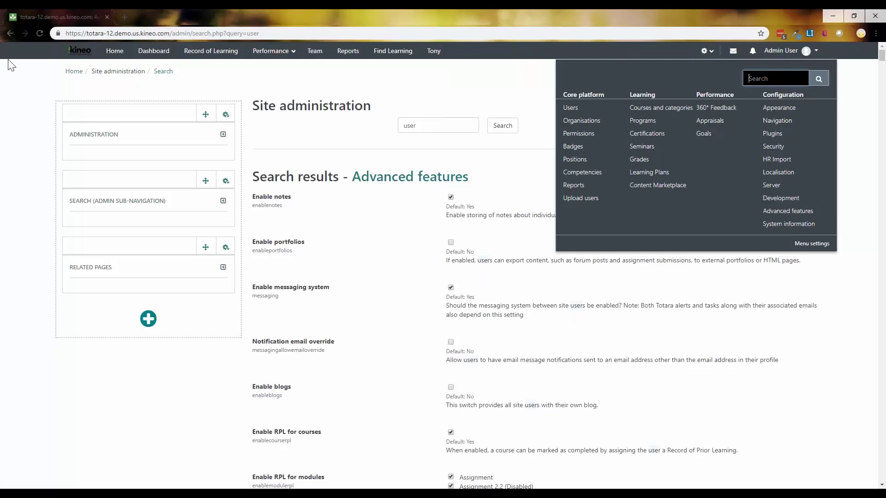
left_click(10, 34)
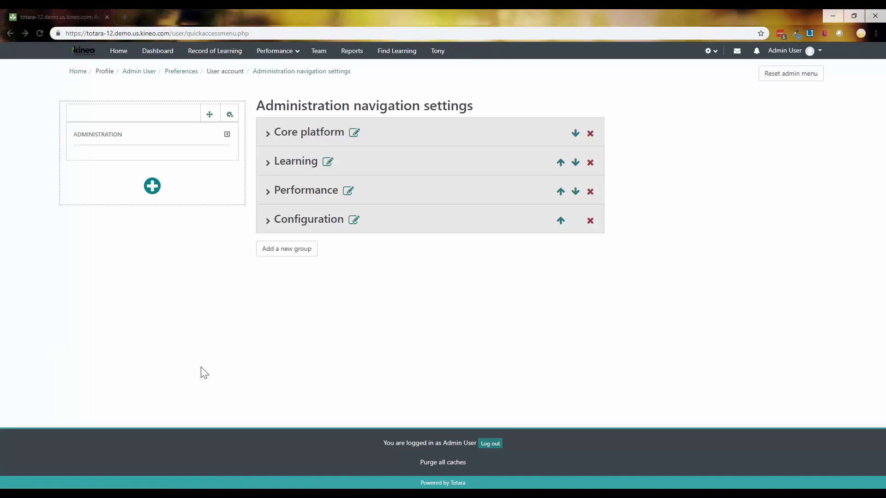
- Back on My Learning layout, preview the Add a block list for top, left, right, centre and bottom regions
left_click(8, 35)
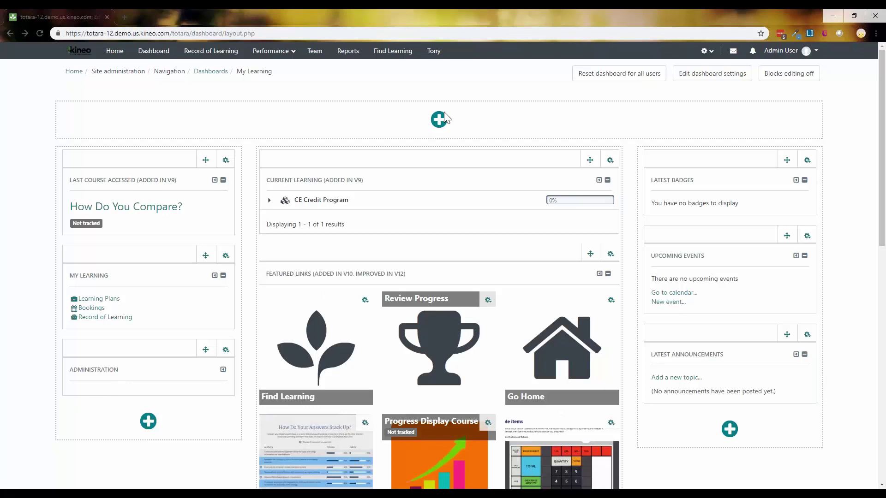
left_click(438, 126)
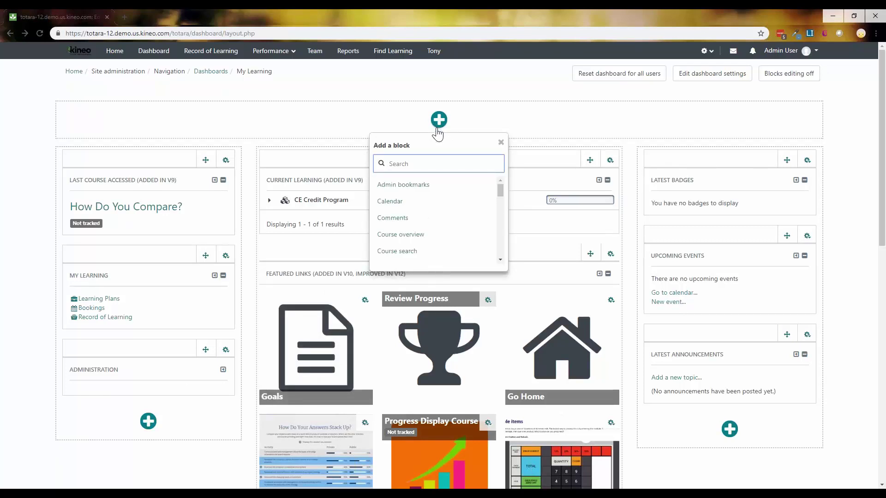
left_click(147, 425)
left_click(729, 428)
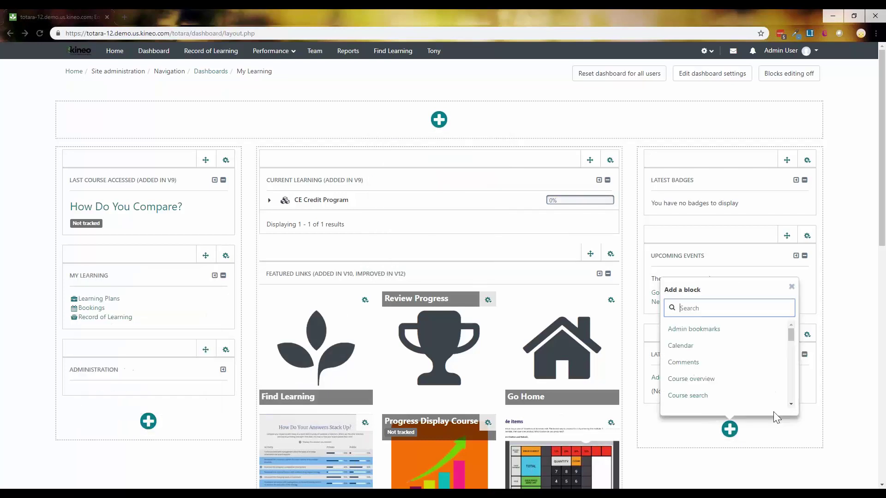
scroll(773, 411, "down", 3)
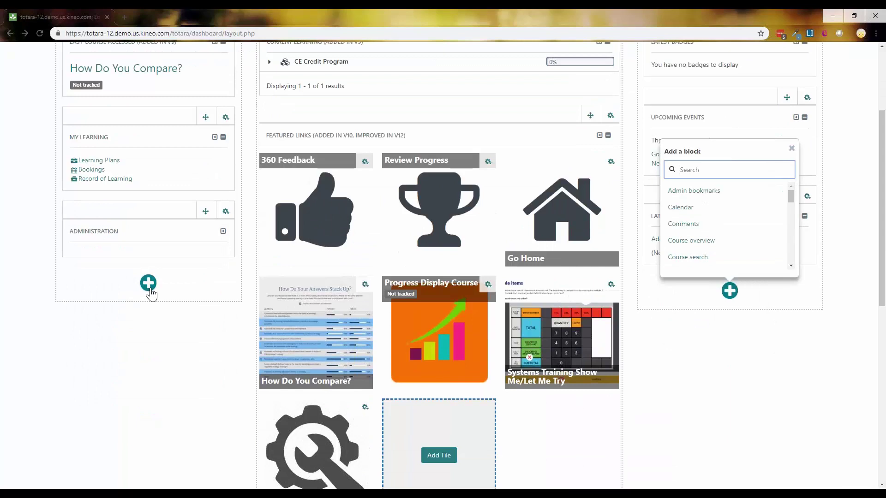
scroll(181, 331, "down", 8)
left_click(439, 340)
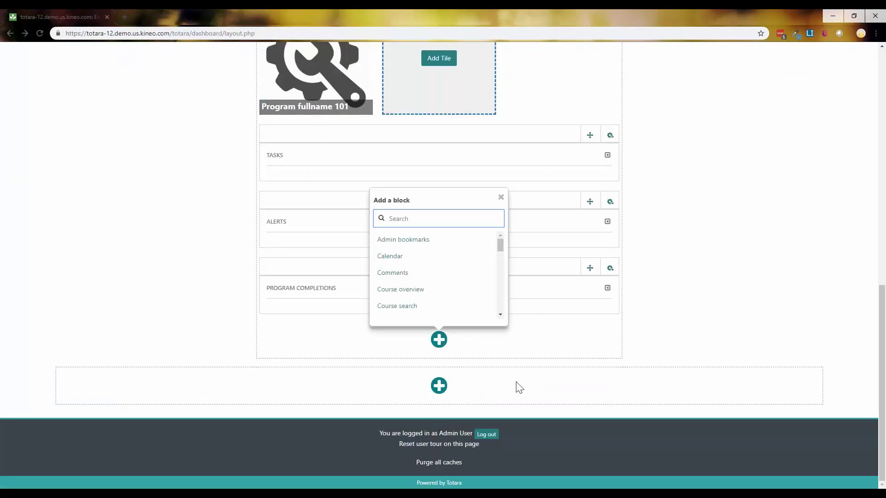
left_click(438, 385)
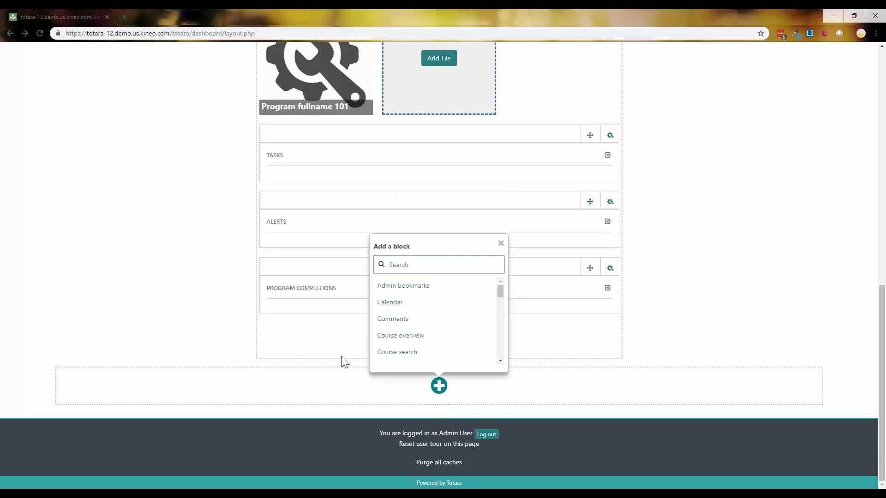
scroll(714, 329, "up", 15)
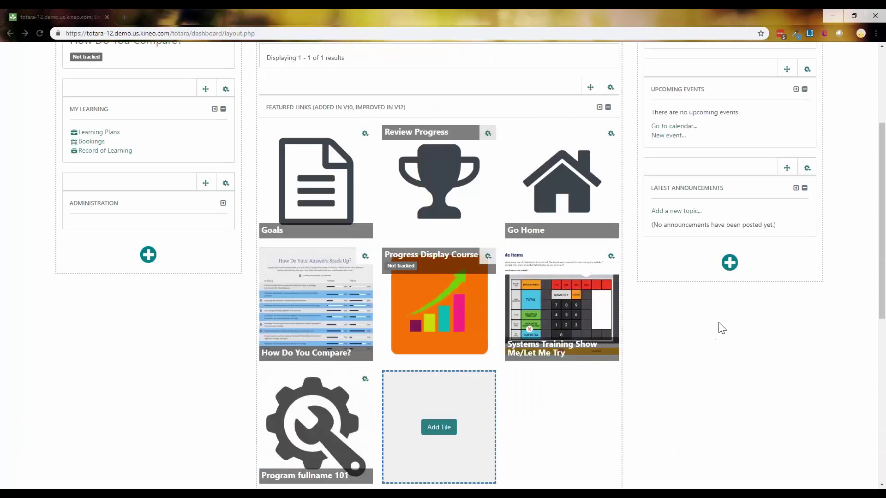
- Add a Random glossary entry block to the dashboard's top region by searching 'glossary'
left_click(439, 120)
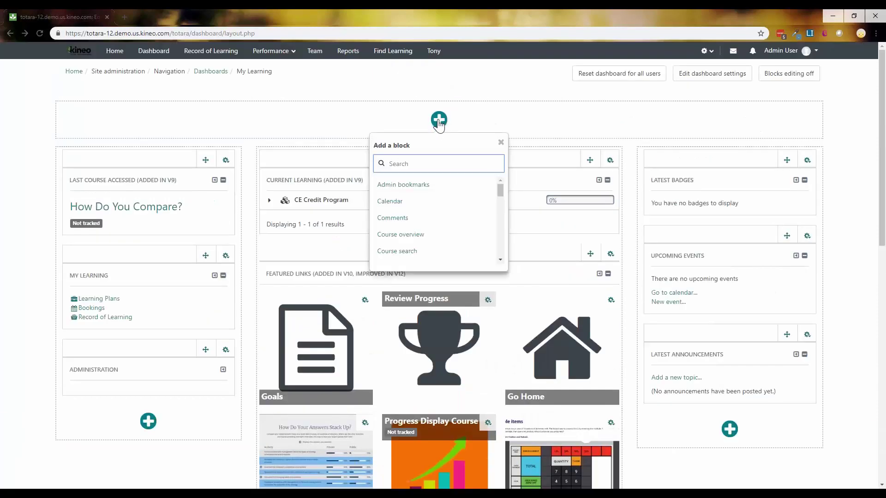
type("glossary")
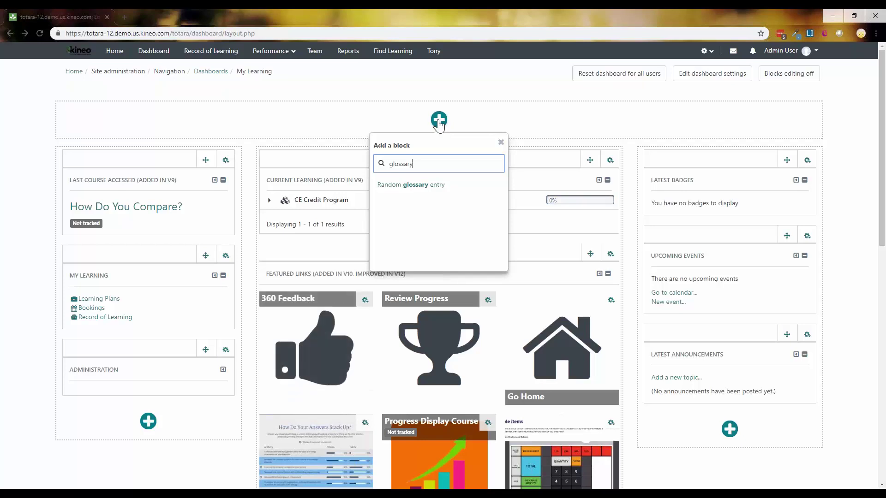
left_click(390, 186)
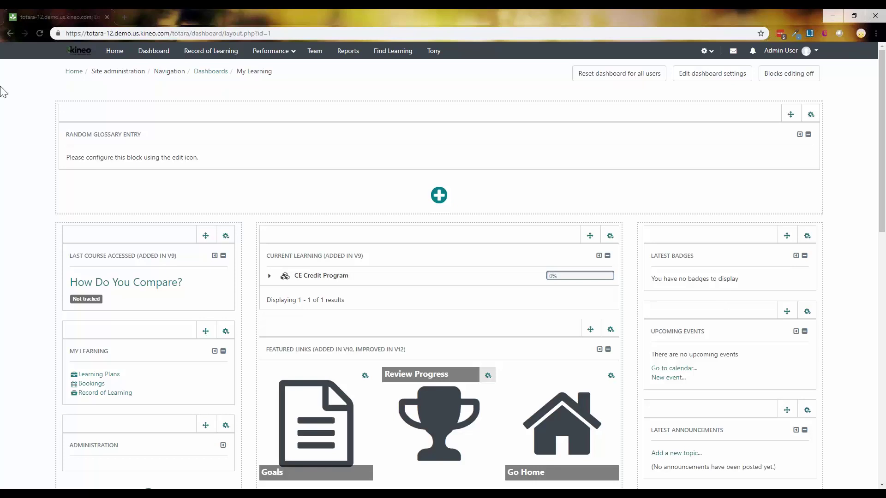
- Go to the site front page and list the blocks available for its centre region
left_click(119, 56)
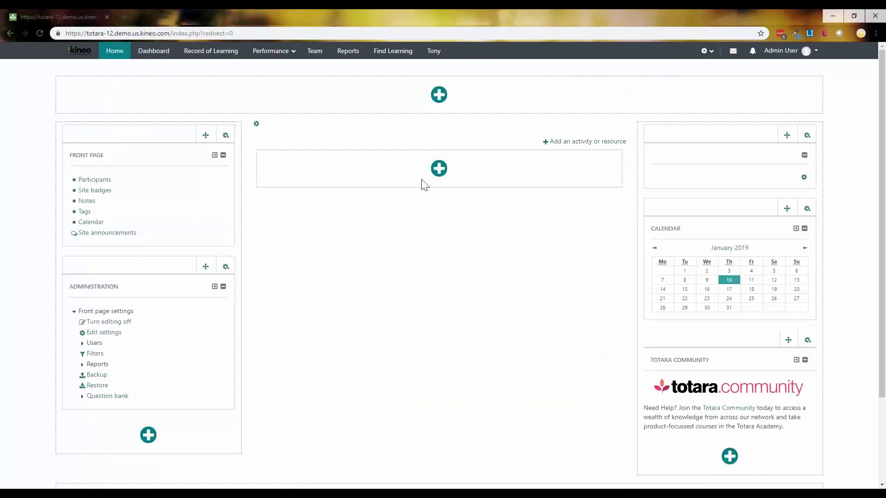
left_click(436, 170)
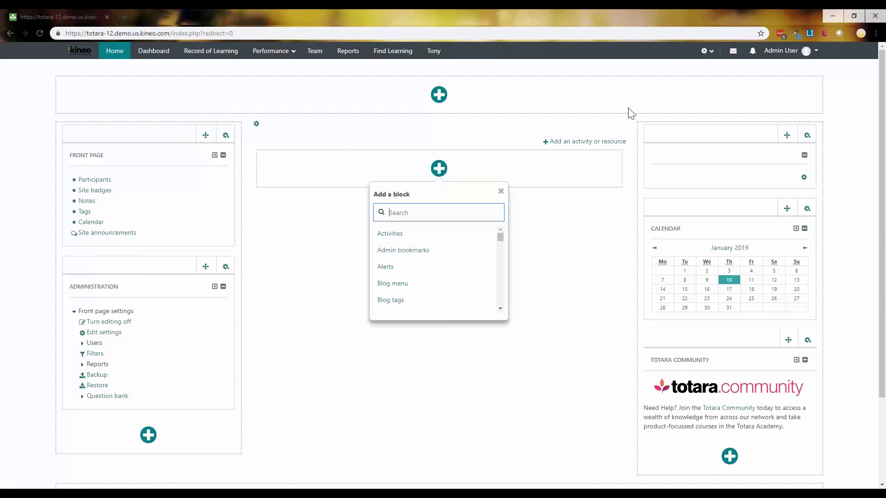
scroll(541, 102, "down", 3)
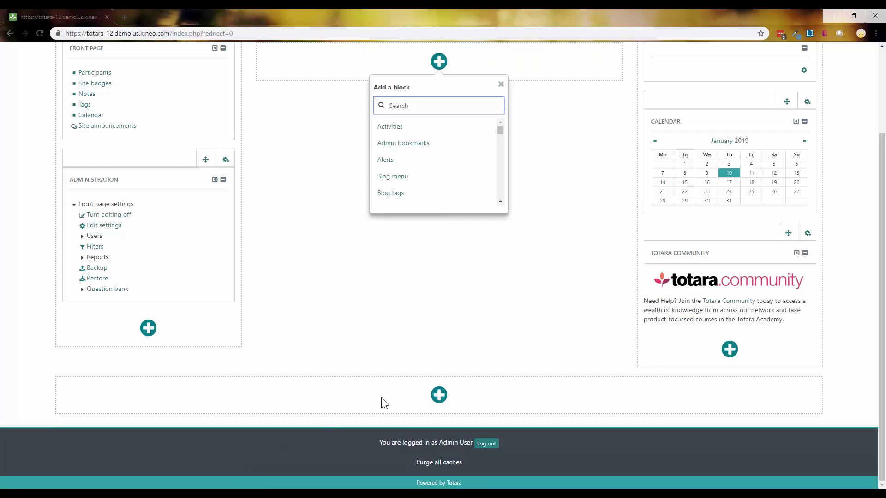
scroll(400, 397, "up", 3)
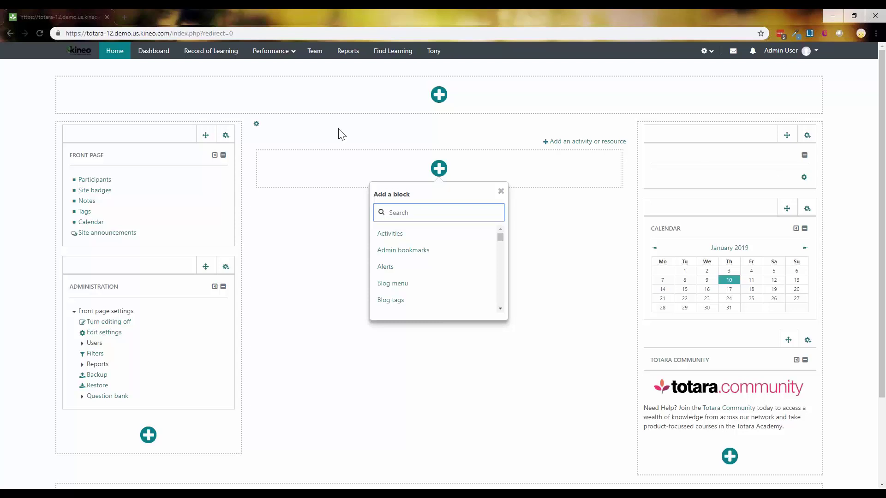
- Self-enrol in the How Do You Compare? course from the Find Learning catalogue
left_click(392, 50)
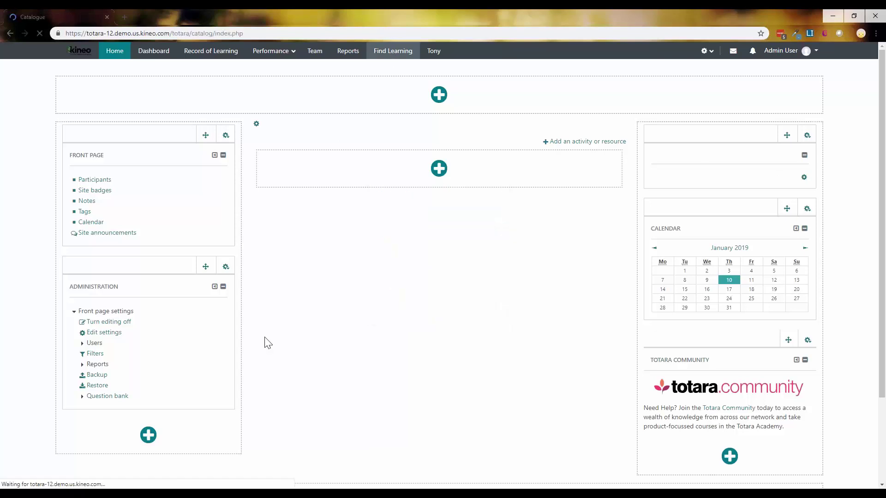
left_click(243, 231)
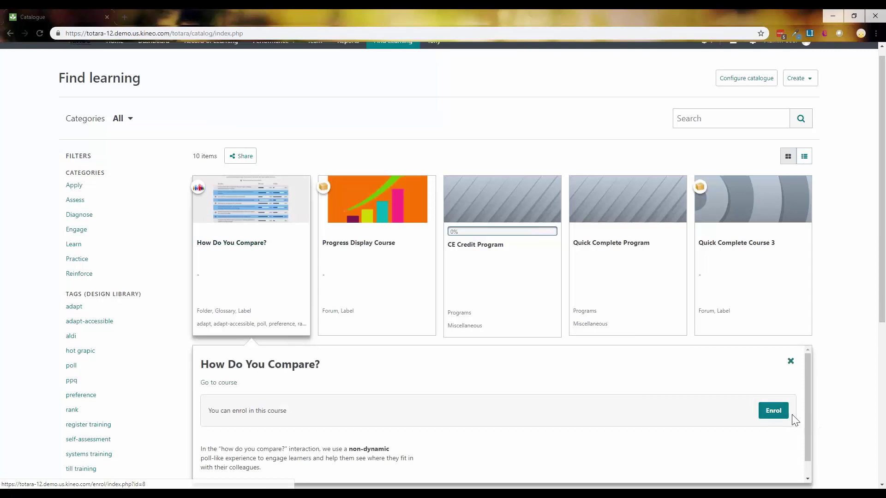
left_click(773, 412)
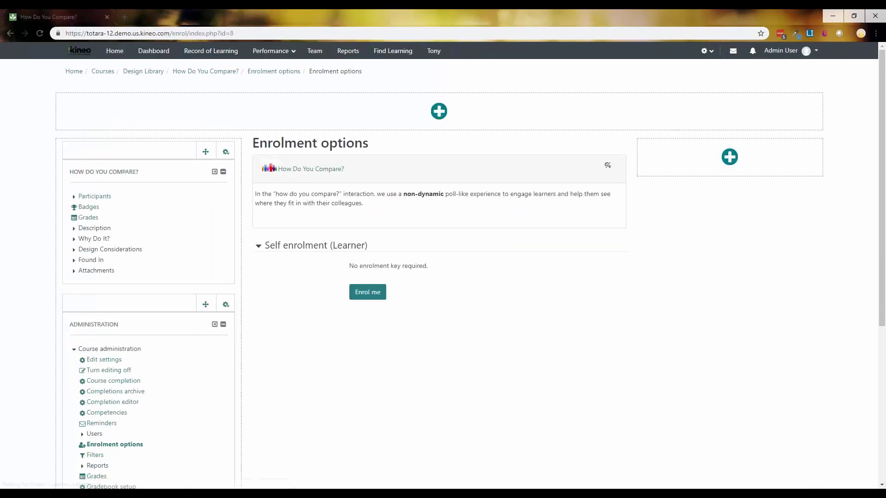
left_click(369, 298)
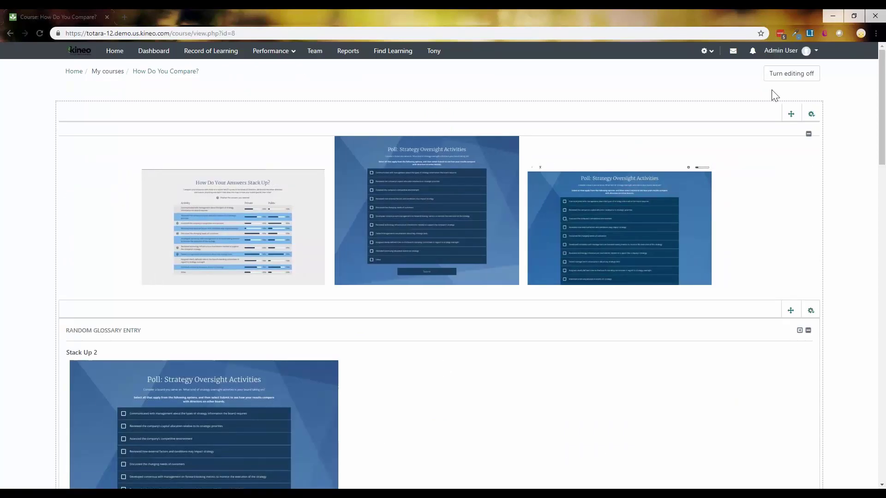
- Scroll through the How Do You Compare? course sections and back to the top
scroll(725, 251, "down", 7)
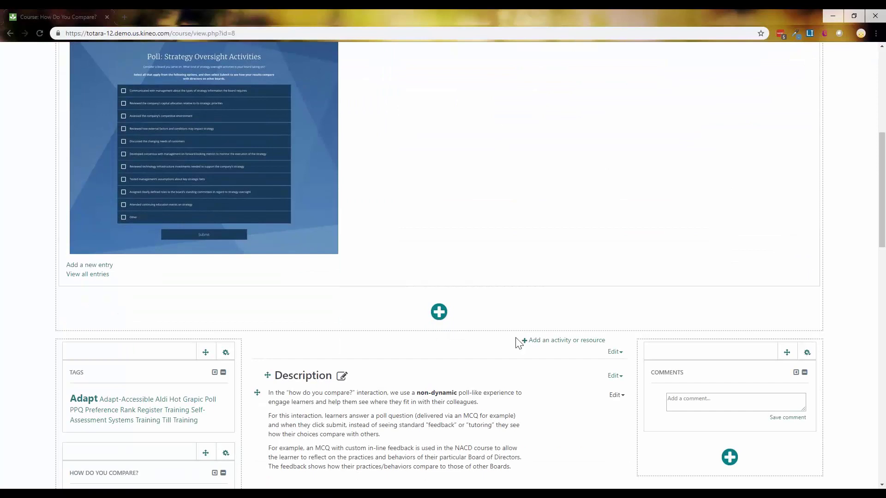
scroll(518, 342, "down", 1)
scroll(518, 342, "down", 20)
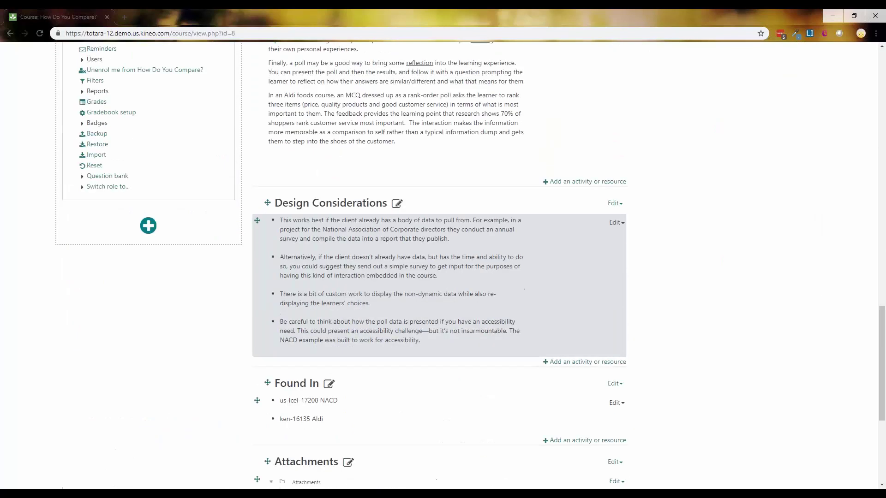
scroll(452, 410, "up", 11)
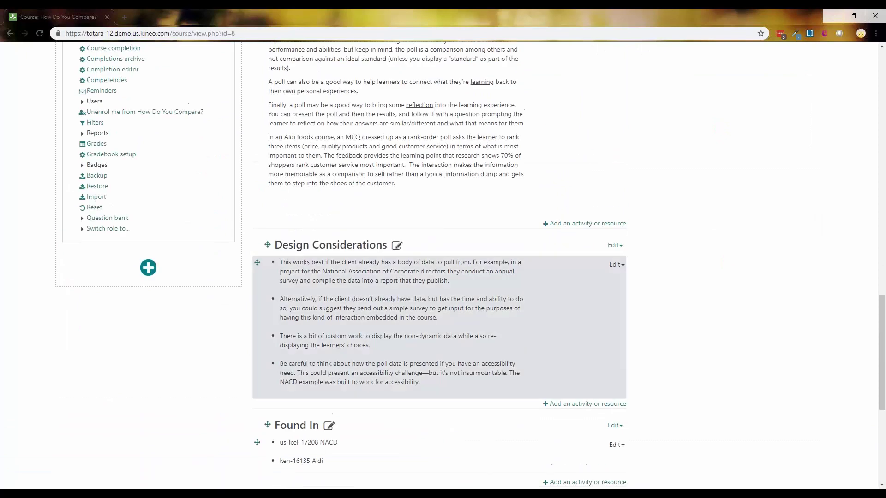
scroll(243, 312, "up", 3)
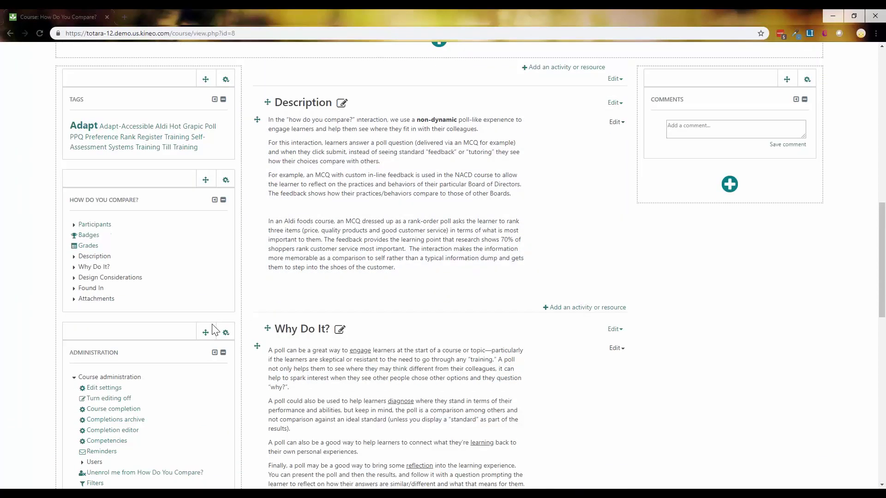
scroll(159, 369, "down", 6)
scroll(485, 257, "down", 5)
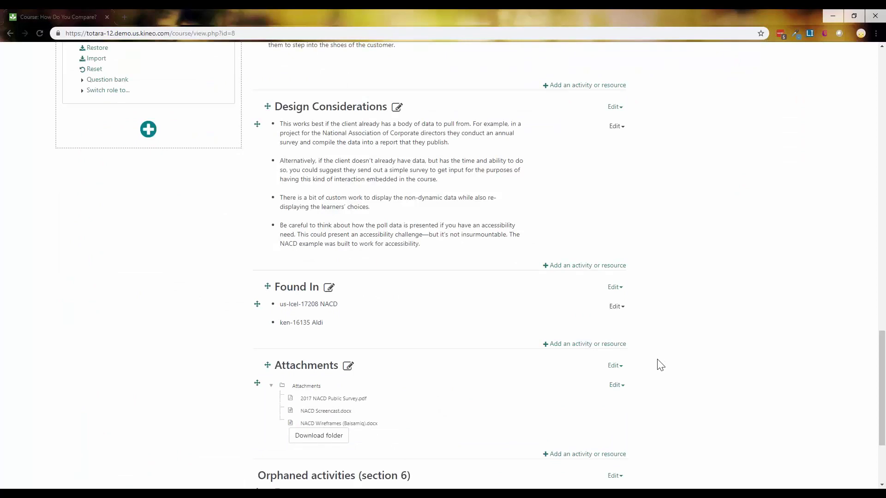
scroll(659, 364, "up", 15)
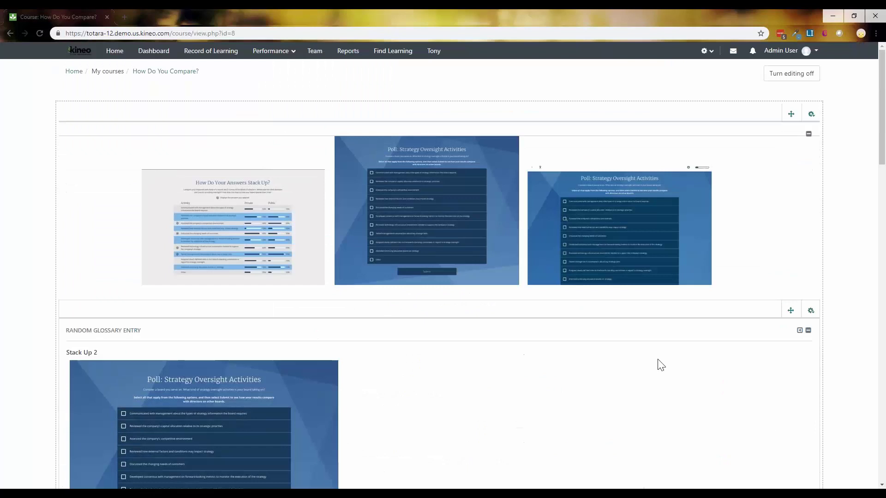
- Open the Find Learning catalogue showing its 10 items as tiles
left_click(391, 53)
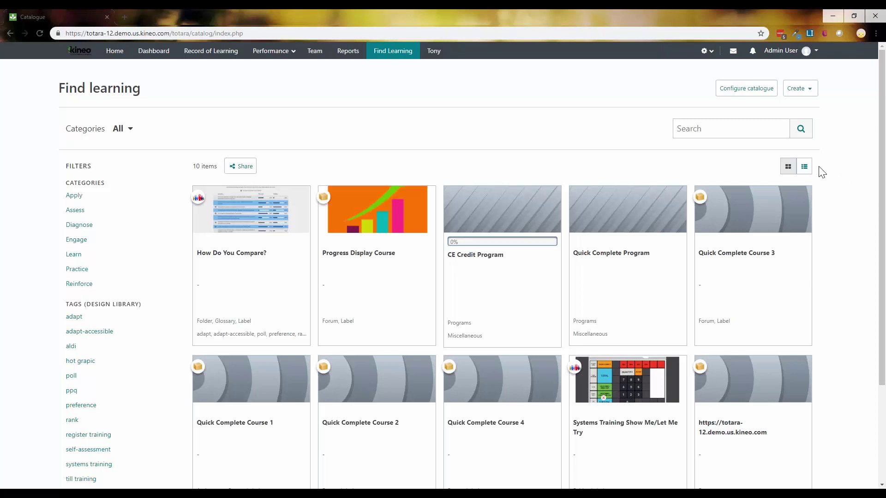
- Switch the catalogue to list view with wide rows
left_click(804, 166)
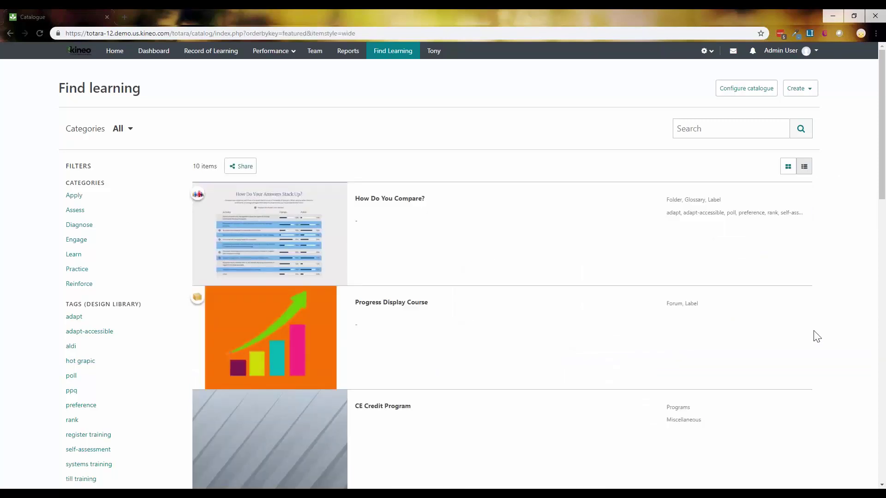
scroll(816, 336, "down", 13)
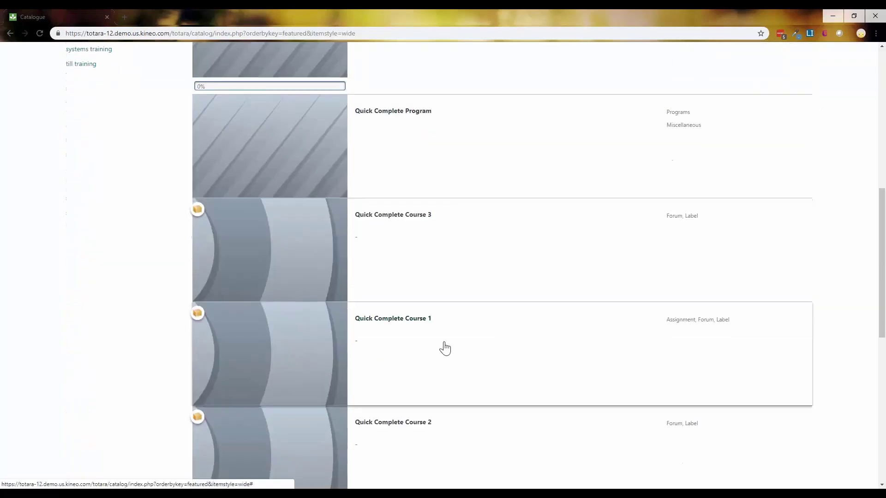
scroll(445, 349, "down", 5)
scroll(445, 347, "up", 14)
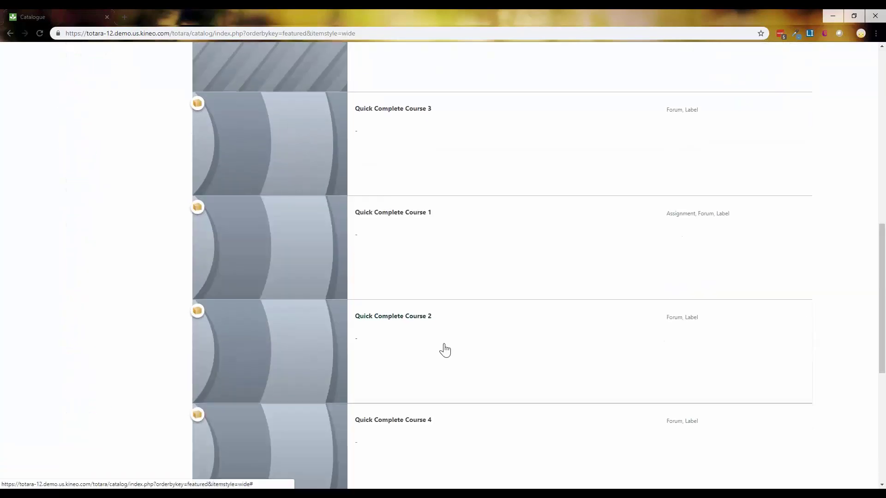
- View the Progress Display Course details, highlighting its title and not-enrolled message, then close them
left_click(426, 159)
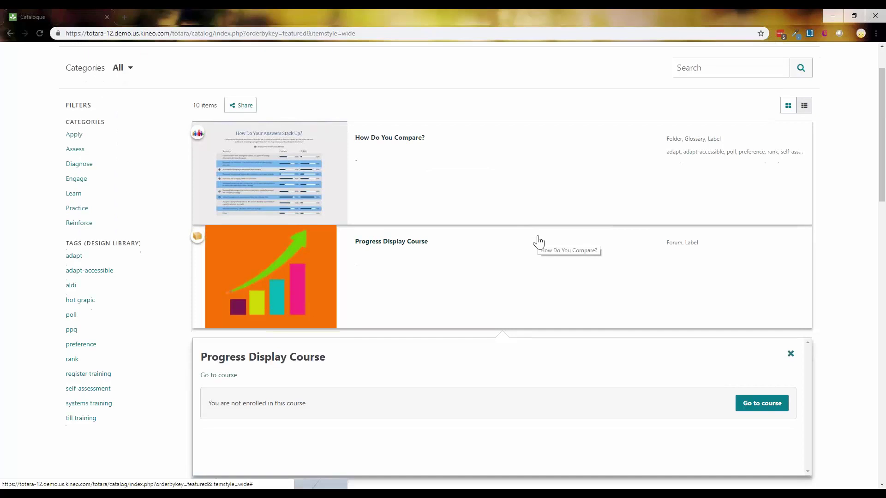
left_click_drag(211, 229, 413, 240)
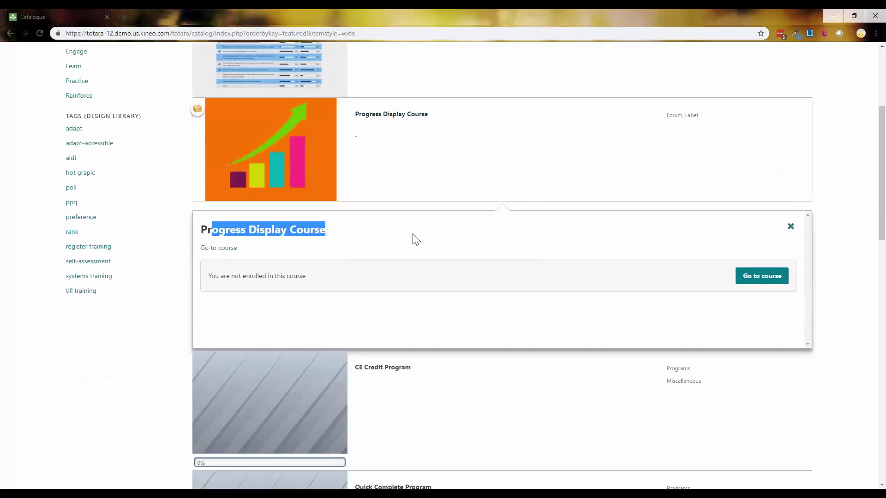
left_click_drag(225, 276, 797, 280)
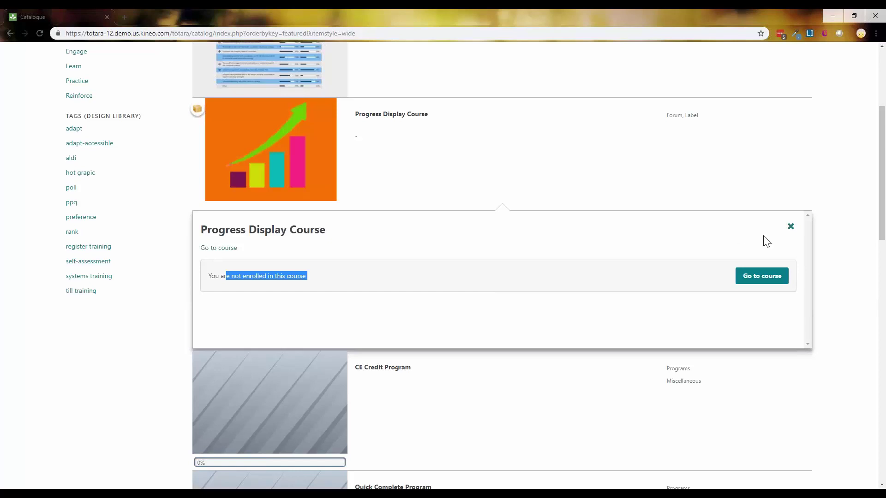
left_click(790, 226)
scroll(762, 290, "up", 4)
- Return to tile view and open How Do You Compare? details, highlighting its enrolment message and description
left_click(789, 166)
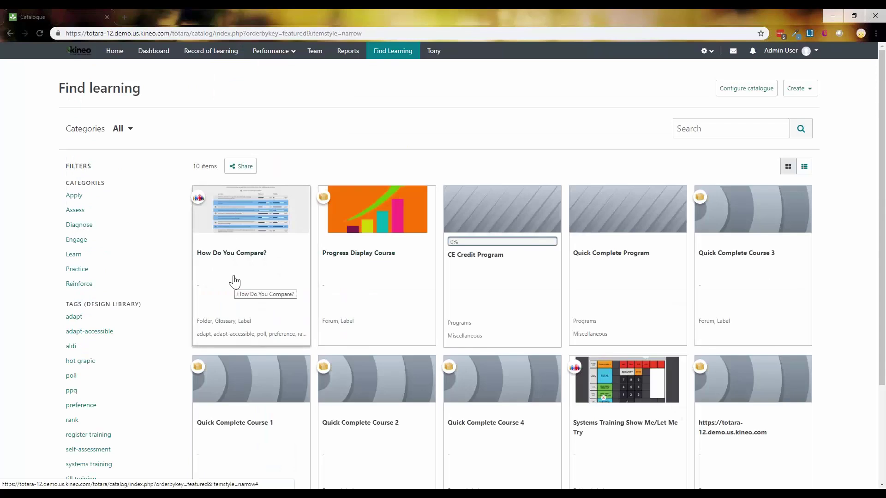
left_click(234, 279)
scroll(240, 279, "down", 3)
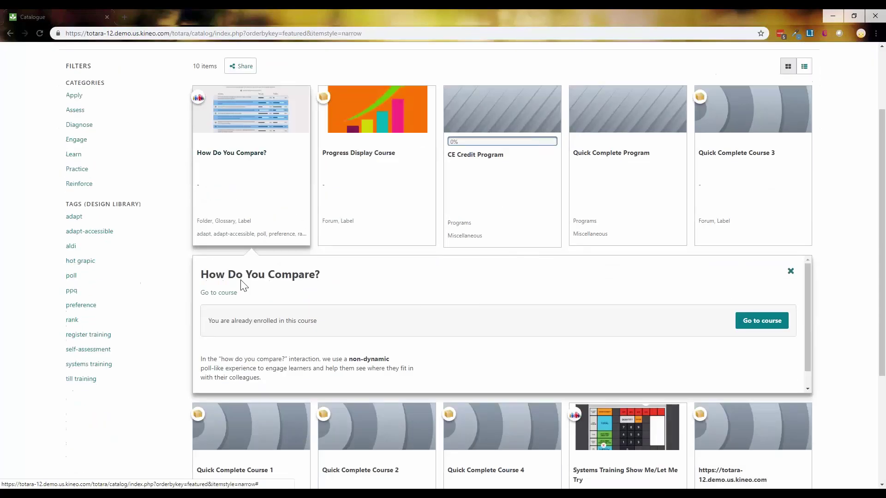
left_click_drag(212, 271, 369, 280)
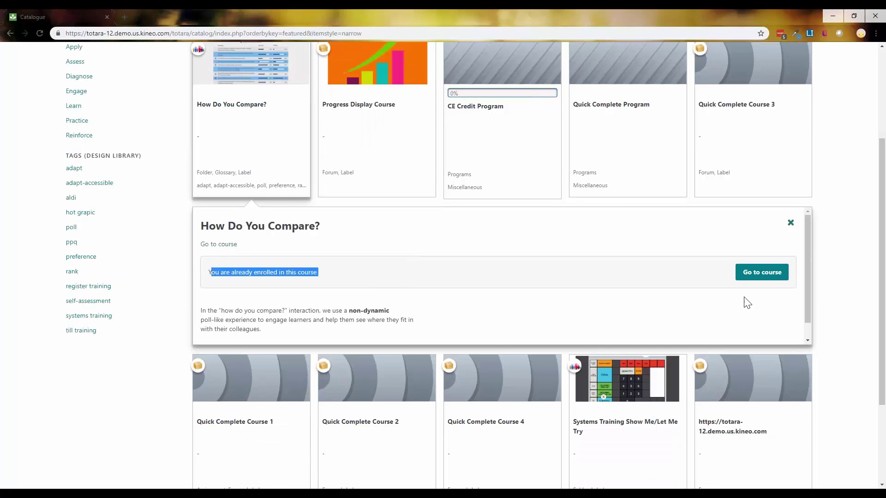
left_click_drag(208, 319, 326, 332)
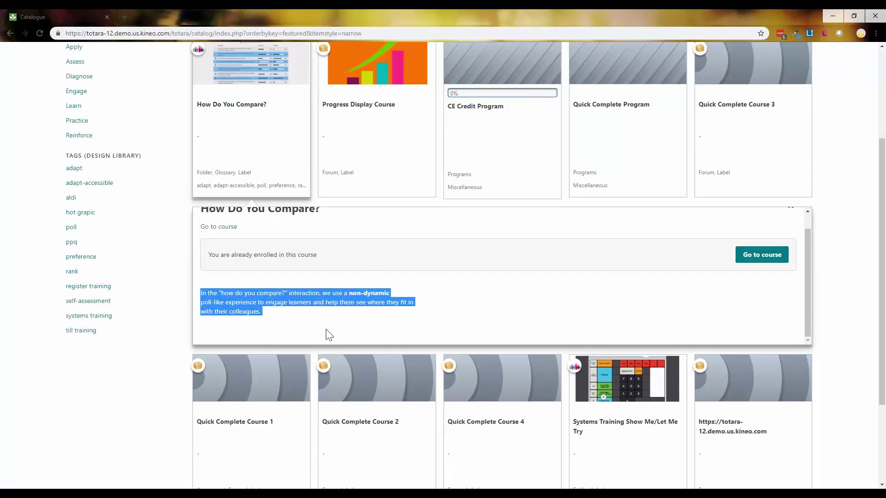
scroll(369, 278, "up", 1)
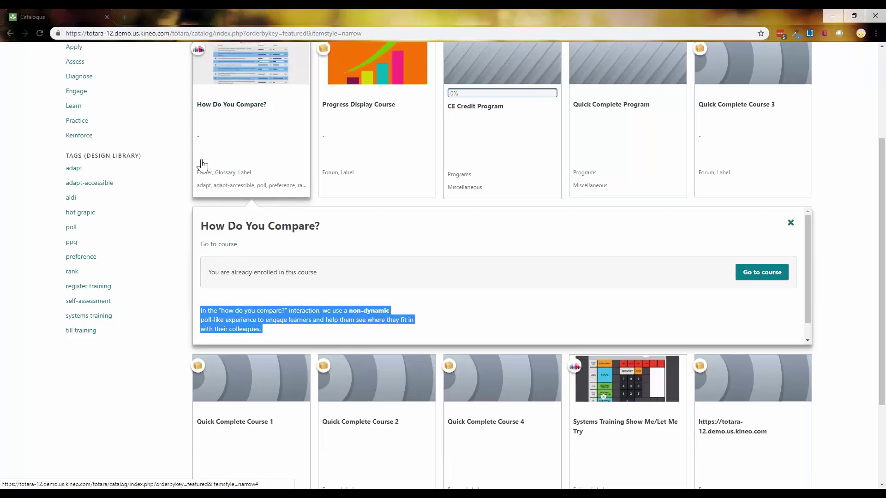
- Filter the catalogue by the aldi tag and copy its share link
scroll(277, 168, "up", 3)
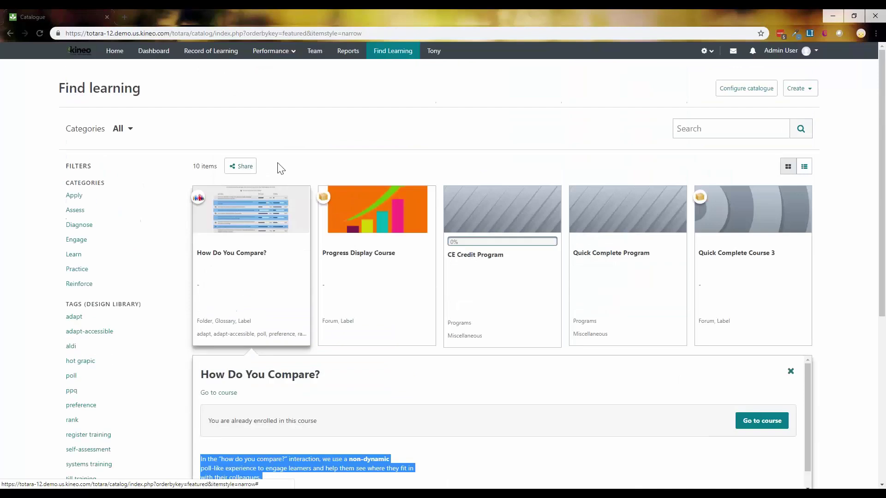
left_click(233, 168)
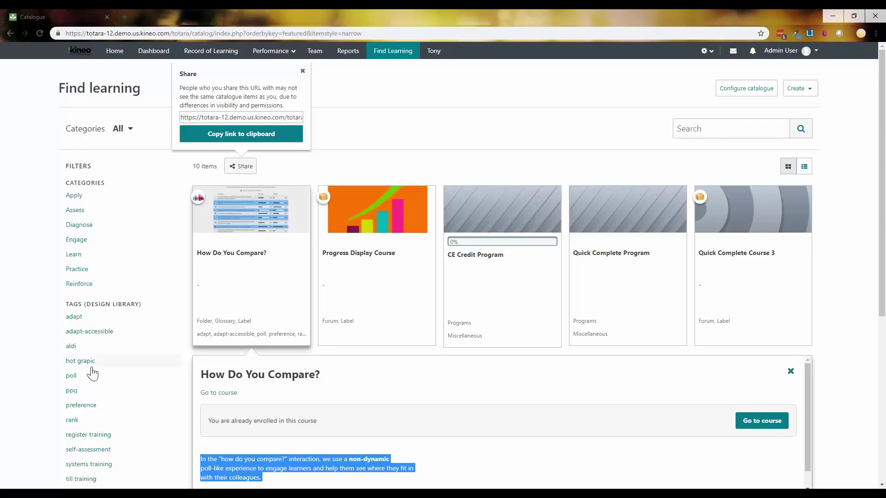
left_click(72, 347)
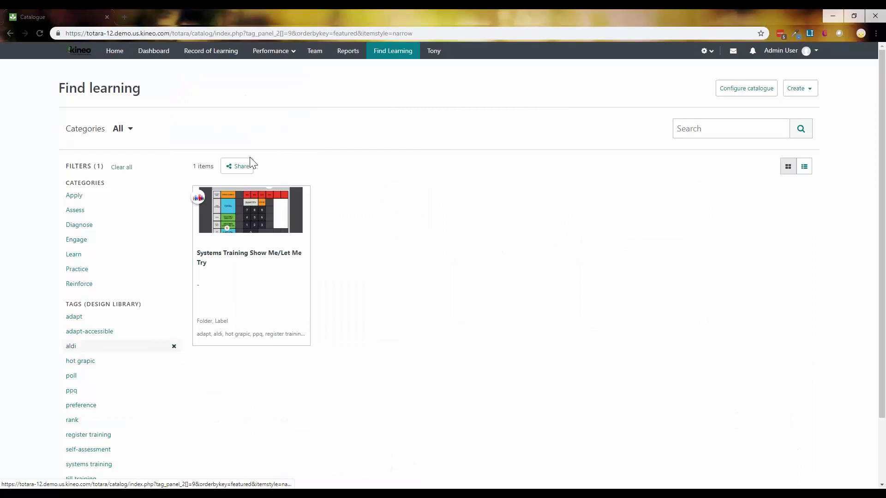
left_click_drag(207, 117, 378, 116)
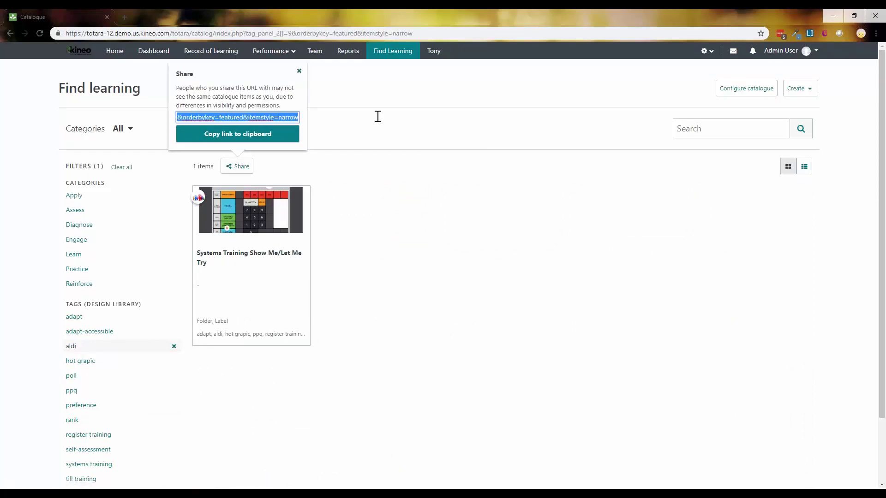
left_click(239, 137)
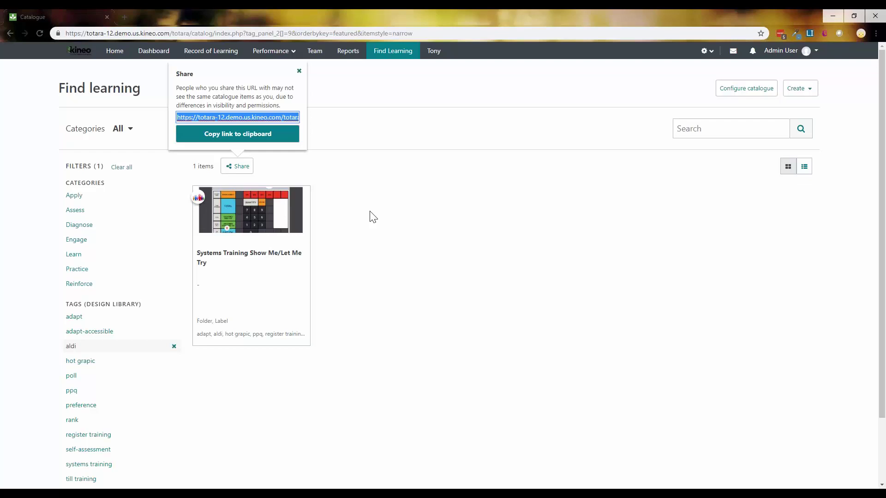
left_click(299, 71)
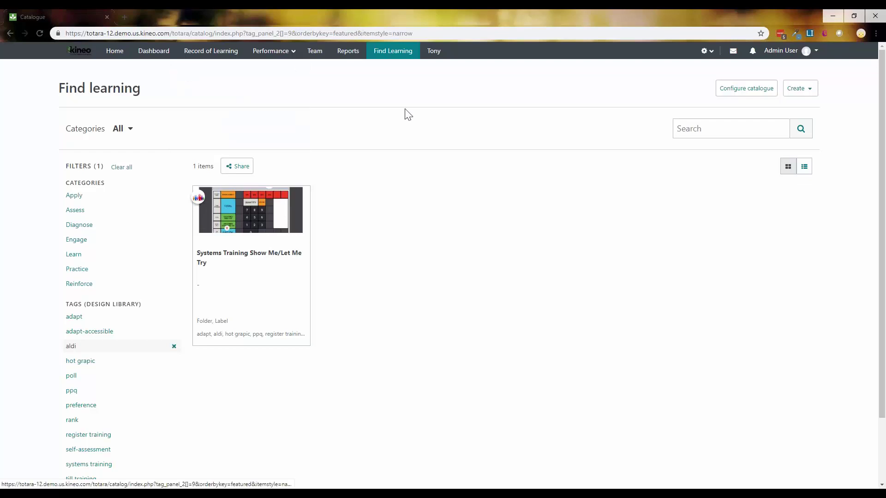
left_click(725, 94)
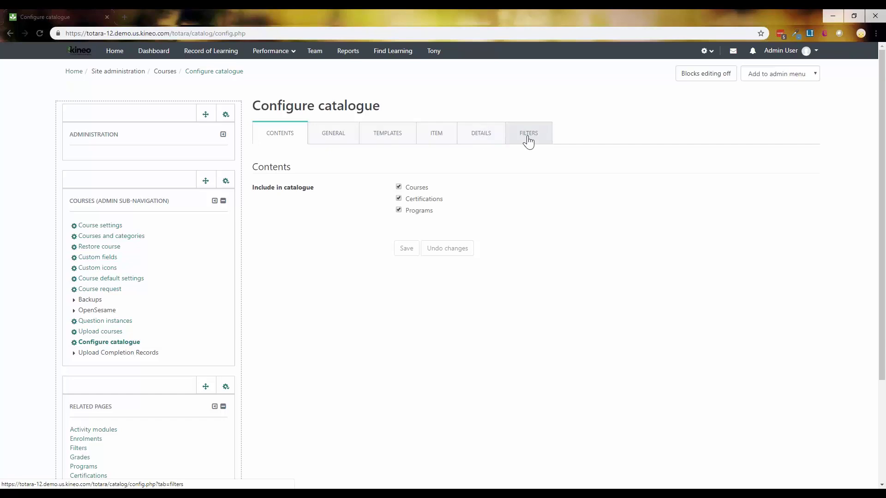
left_click(323, 138)
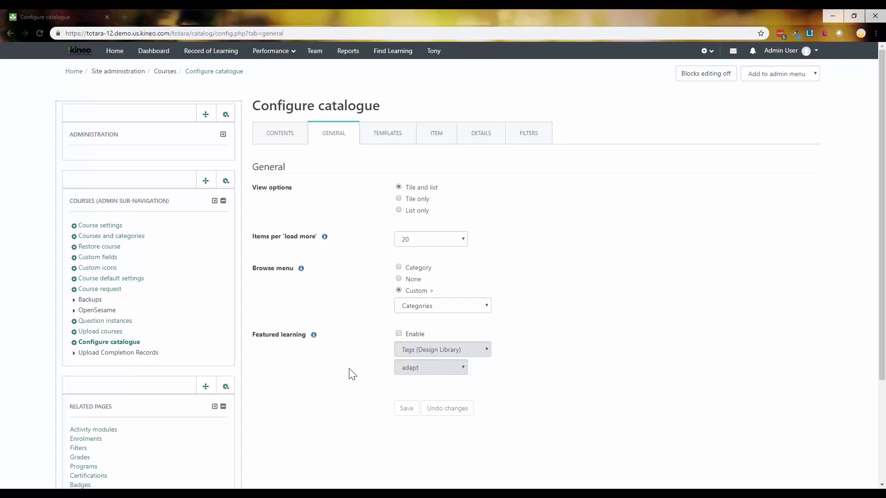
- Review the catalogue's template placeholder settings
left_click(380, 139)
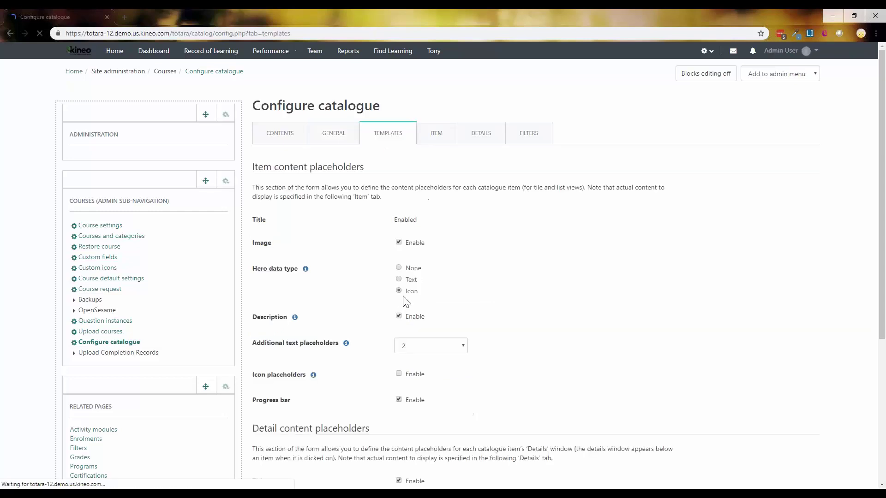
scroll(548, 274, "down", 3)
scroll(549, 282, "down", 3)
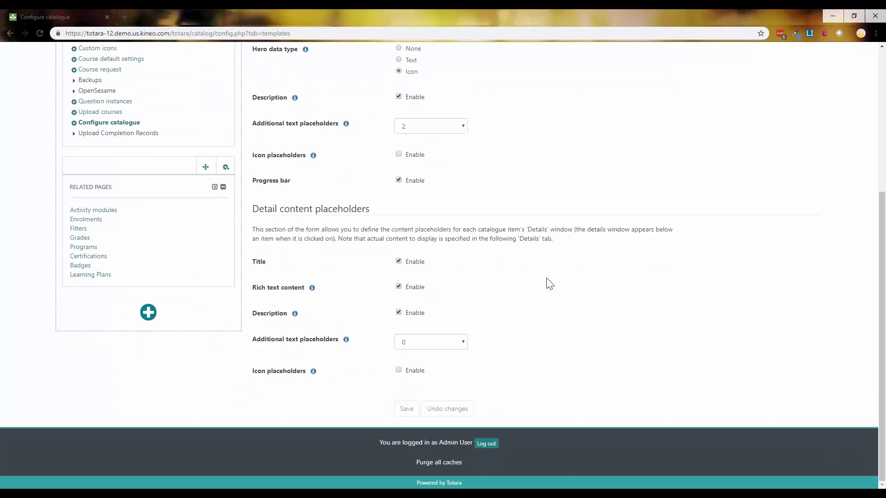
scroll(582, 304, "up", 5)
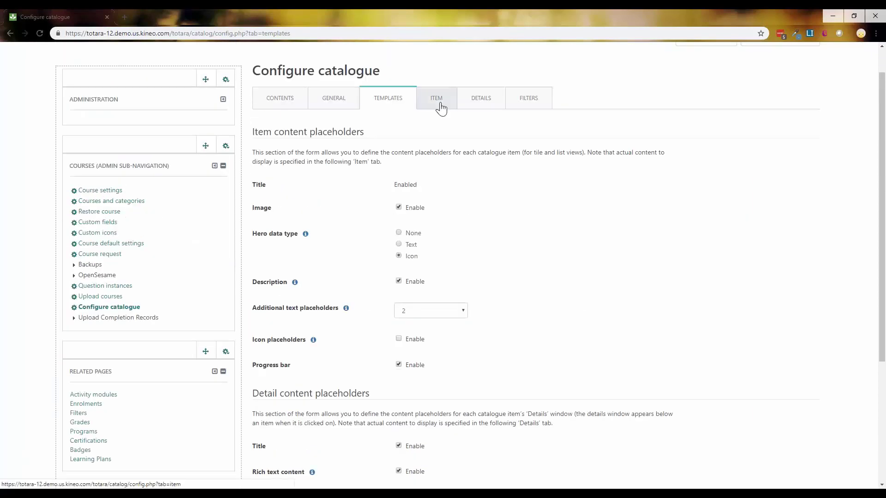
- Review the catalogue item settings, checking course text sources without changing them
left_click(437, 105)
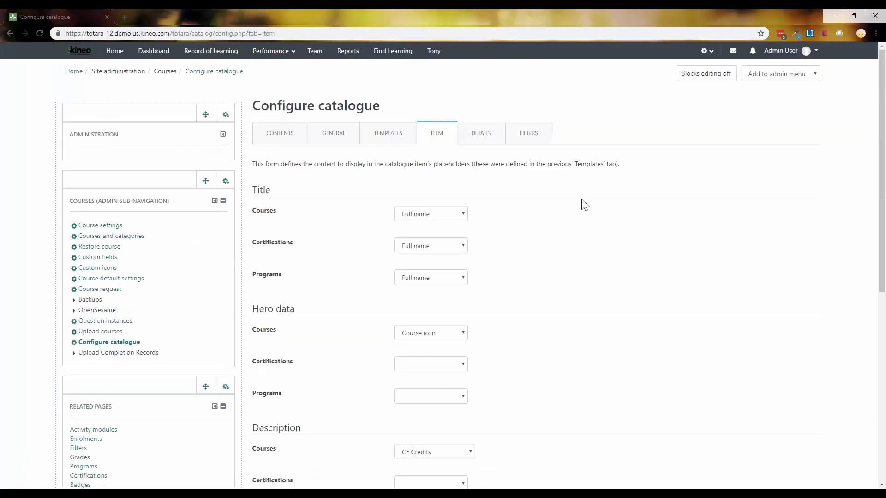
scroll(291, 114, "down", 2)
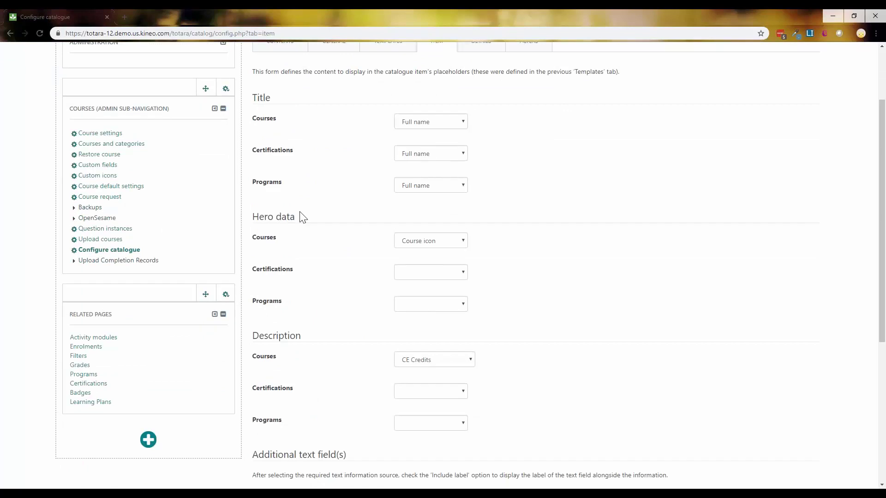
scroll(325, 319, "down", 5)
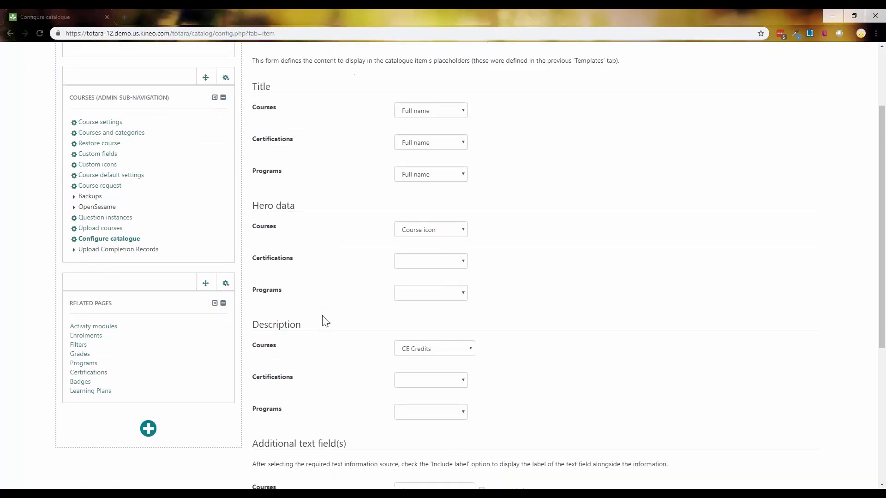
scroll(346, 286, "down", 1)
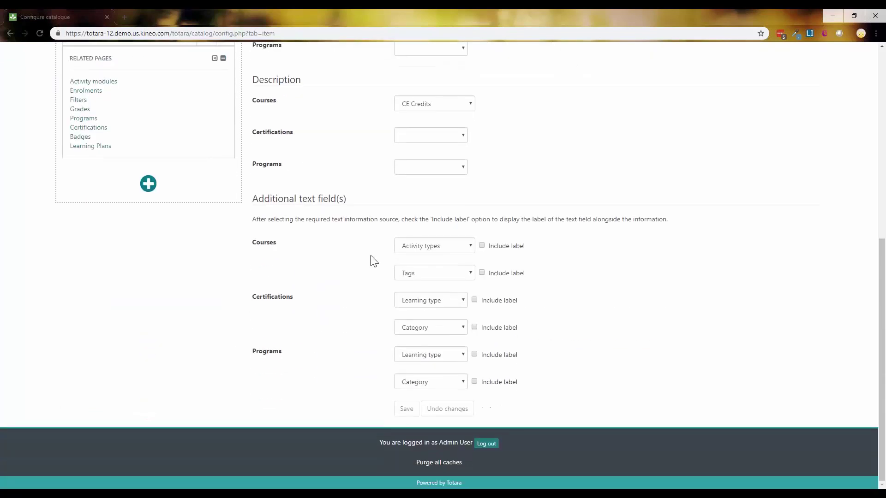
left_click(446, 252)
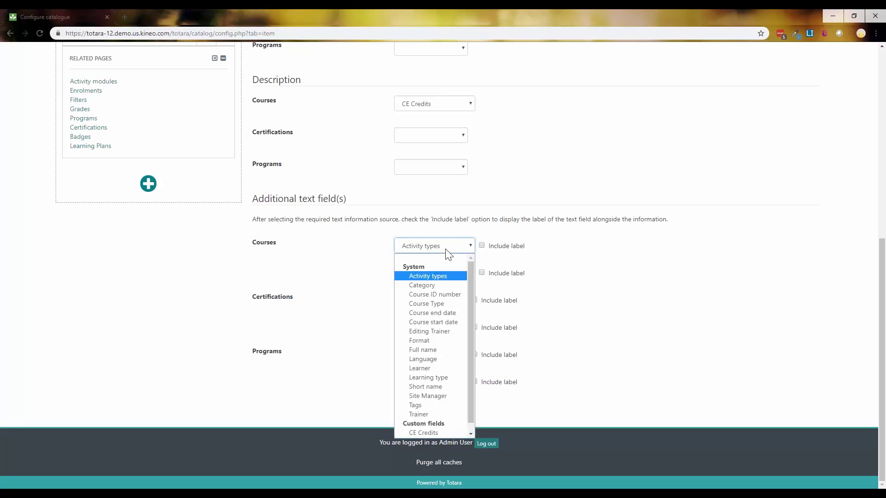
left_click(452, 252)
scroll(734, 330, "up", 8)
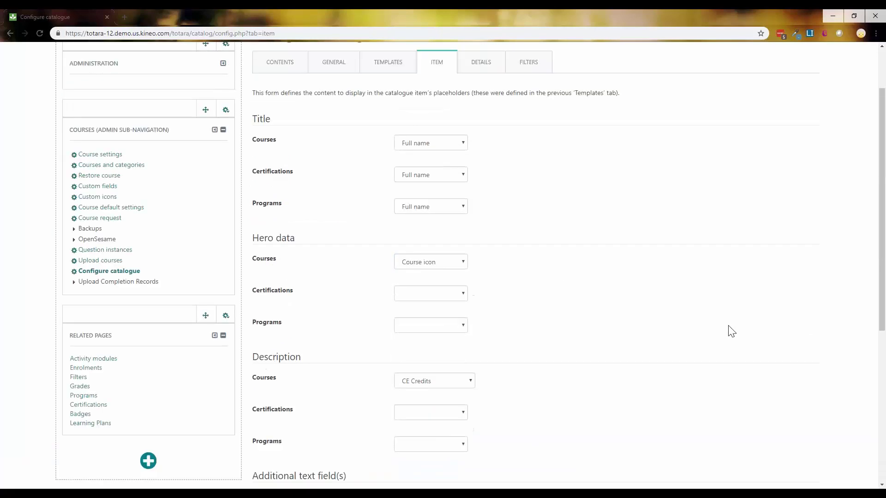
- Check the Details and Filters settings unchanged, then view the included learning types under Contents
left_click(482, 136)
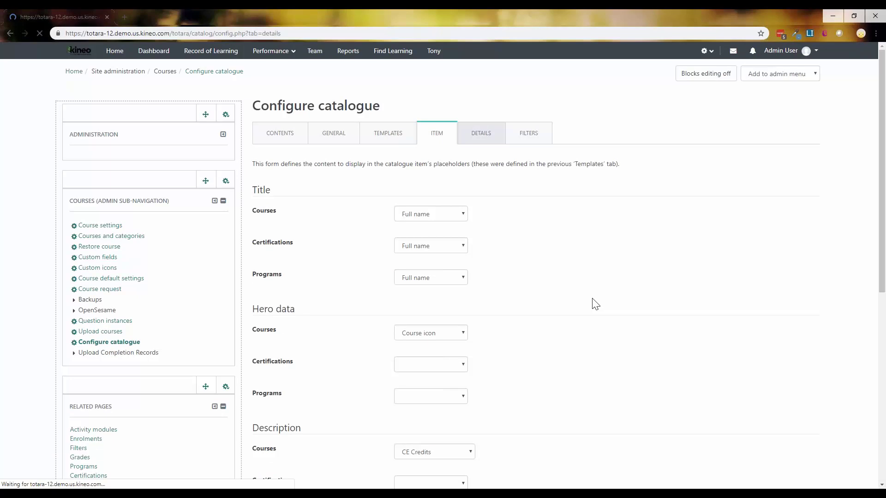
left_click(541, 140)
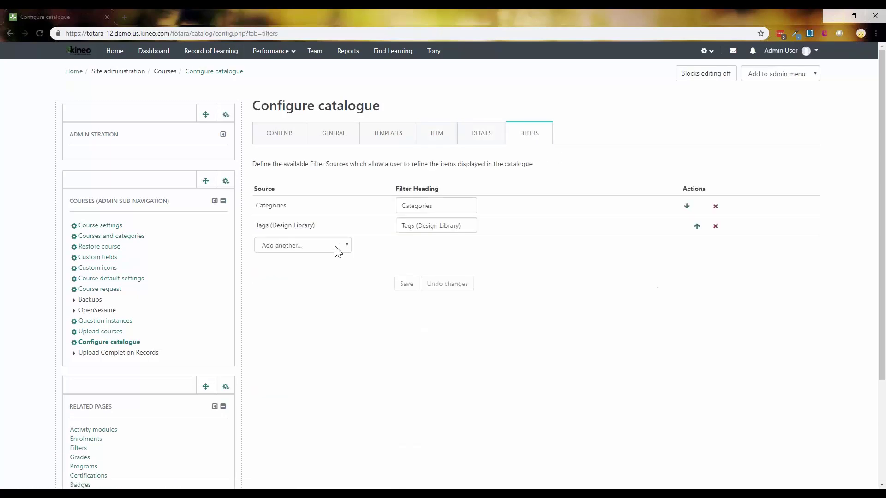
left_click(336, 247)
left_click(736, 346)
double_click(418, 209)
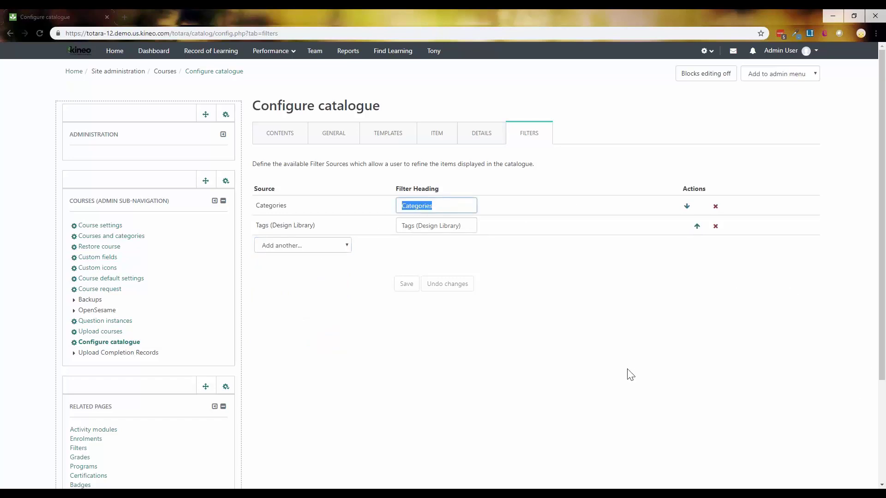
left_click(480, 428)
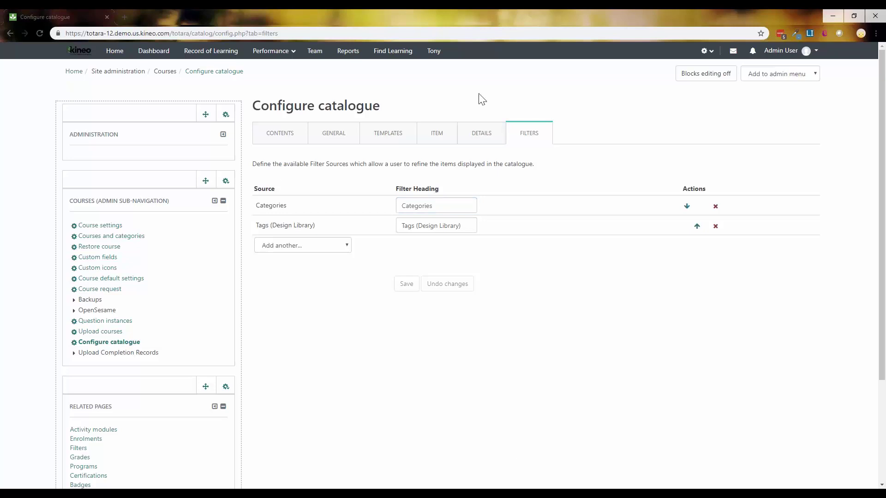
left_click(279, 135)
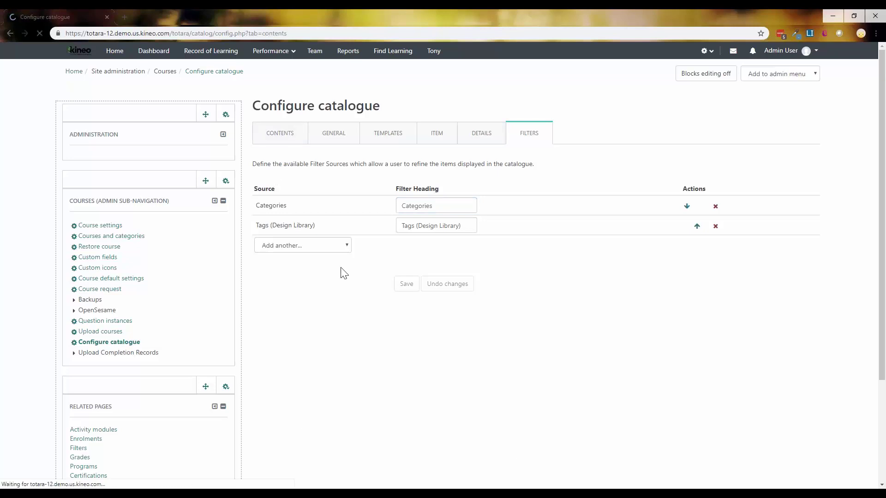
- Return to the site front page via the kineo logo
left_click(86, 51)
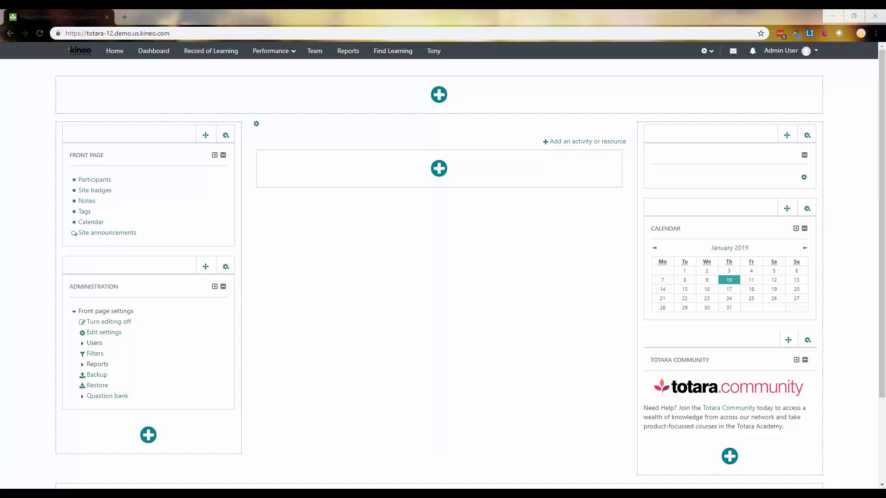
- Switch to the What's New in Totara v12 deck and present it full screen
key("alt+Tab")
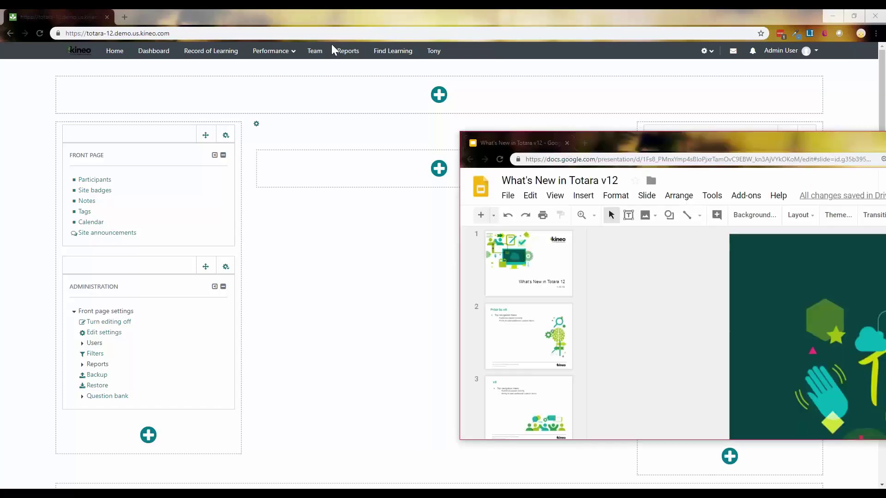
left_click(556, 146)
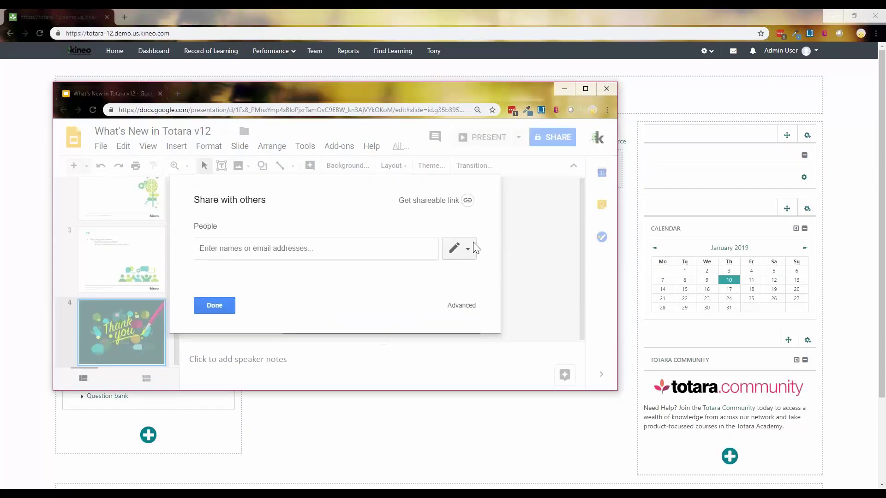
left_click(216, 307)
left_click(480, 139)
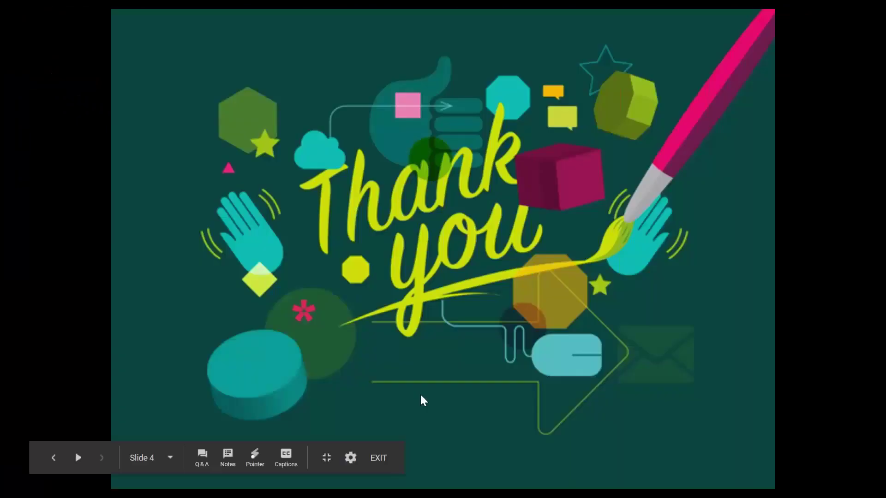